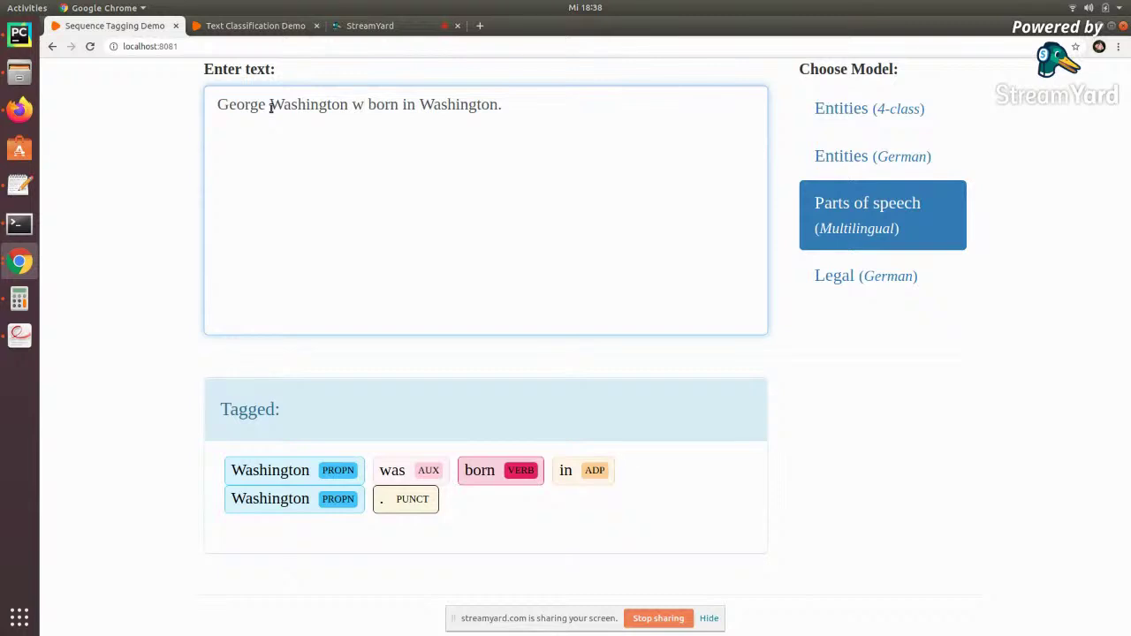
Step: Change the sentence to German by replacing the English verb phrase with "wurde", giving "George Washington wurde in Washington."
{"action": "key", "text": "Delete"}
{"action": "key", "text": "Delete"}
{"action": "key", "text": "Delete"}
{"action": "key", "text": "Delete"}
{"action": "key", "text": "Delete"}
{"action": "key", "text": "Delete"}
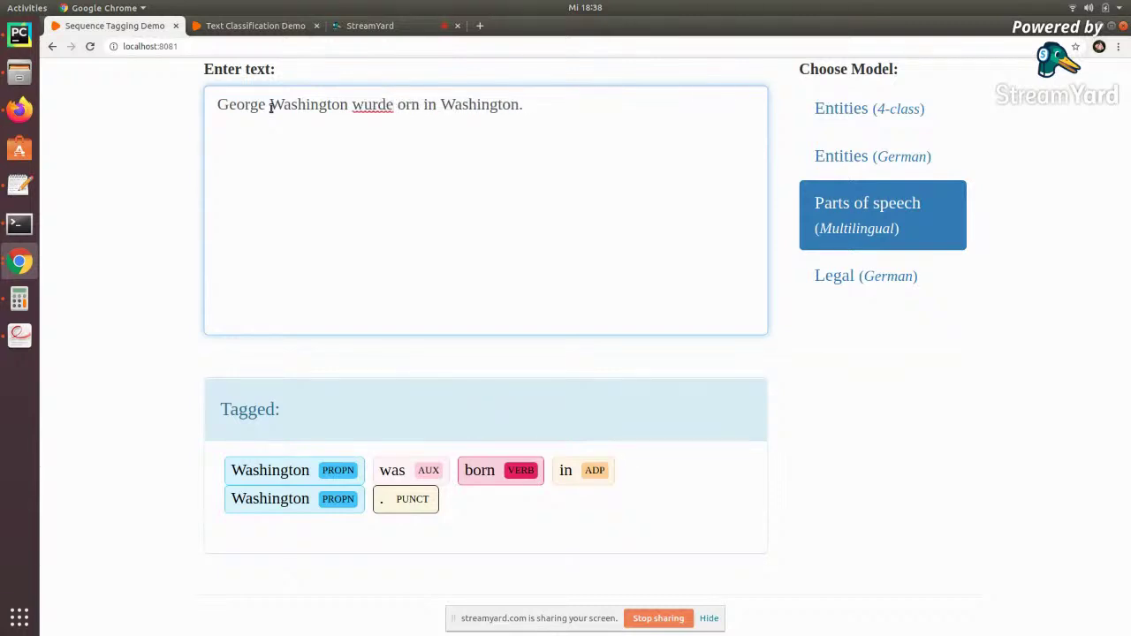
{"action": "key", "text": "End"}
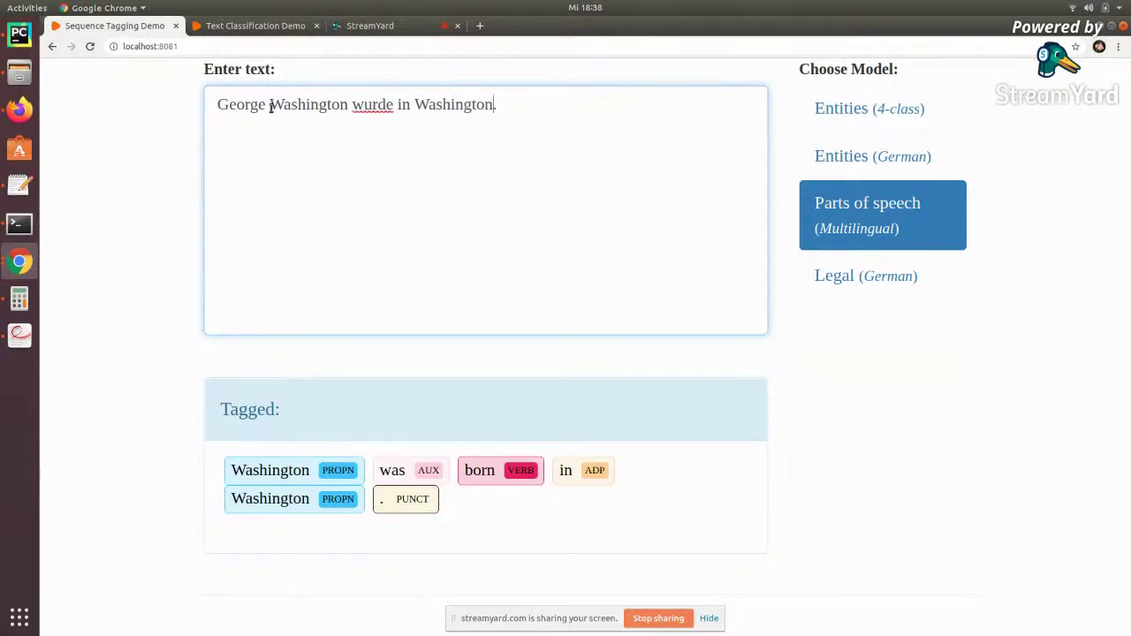
Step: Add the verb "geboren" before the sentence's final period
{"action": "key", "text": "Left"}
{"action": "type", "text": "gero"}
{"action": "key", "text": "BackSpace"}
{"action": "key", "text": "BackSpace"}
{"action": "type", "text": "boren"}
Step: Insert "im Sommer" before "geboren" in the German sentence
{"action": "key", "text": "Left"}
{"action": "key", "text": "Left"}
{"action": "key", "text": "Left"}
{"action": "key", "text": "Left"}
{"action": "key", "text": "Left"}
{"action": "key", "text": "Left"}
{"action": "key", "text": "Left"}
{"action": "type", "text": "im Sommer"}
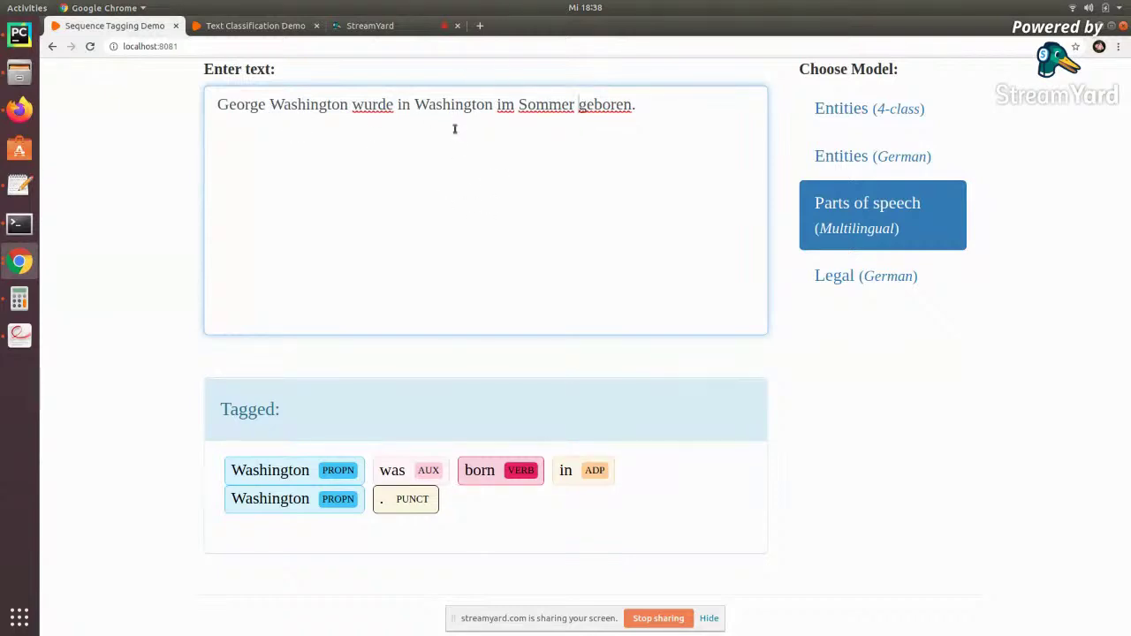
Step: Tag the German sentence with Entities (4-class), highlight "Sommer geboren" in the input, and retag with Entities (German)
{"action": "left_click", "coordinate": [874, 119]}
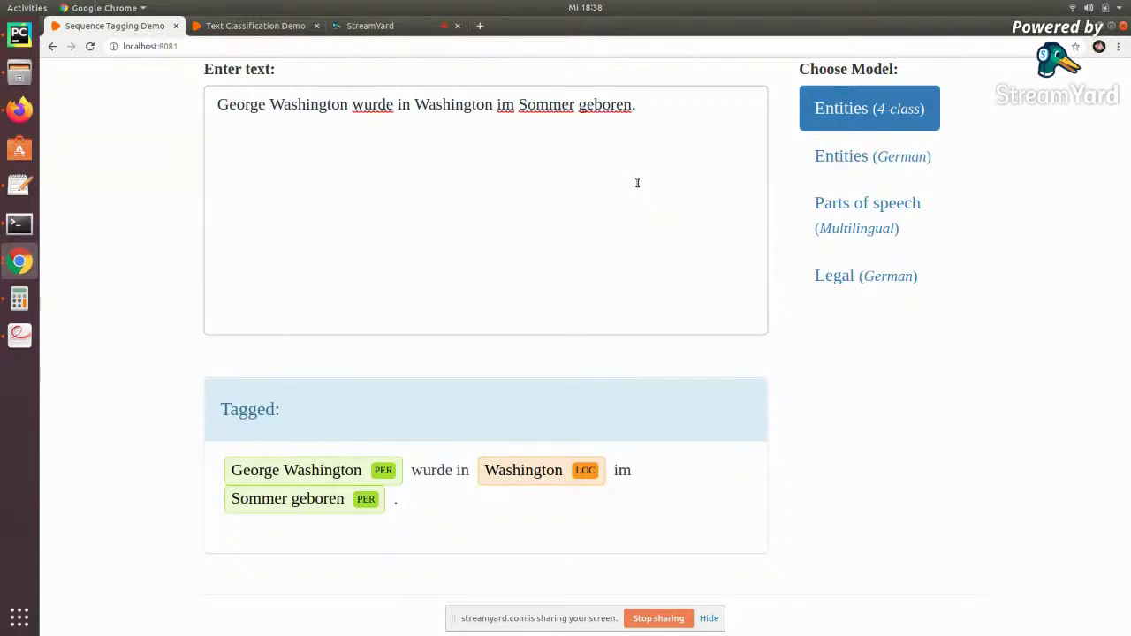
{"action": "left_click_drag", "start_coordinate": [527, 104], "coordinate": [519, 103]}
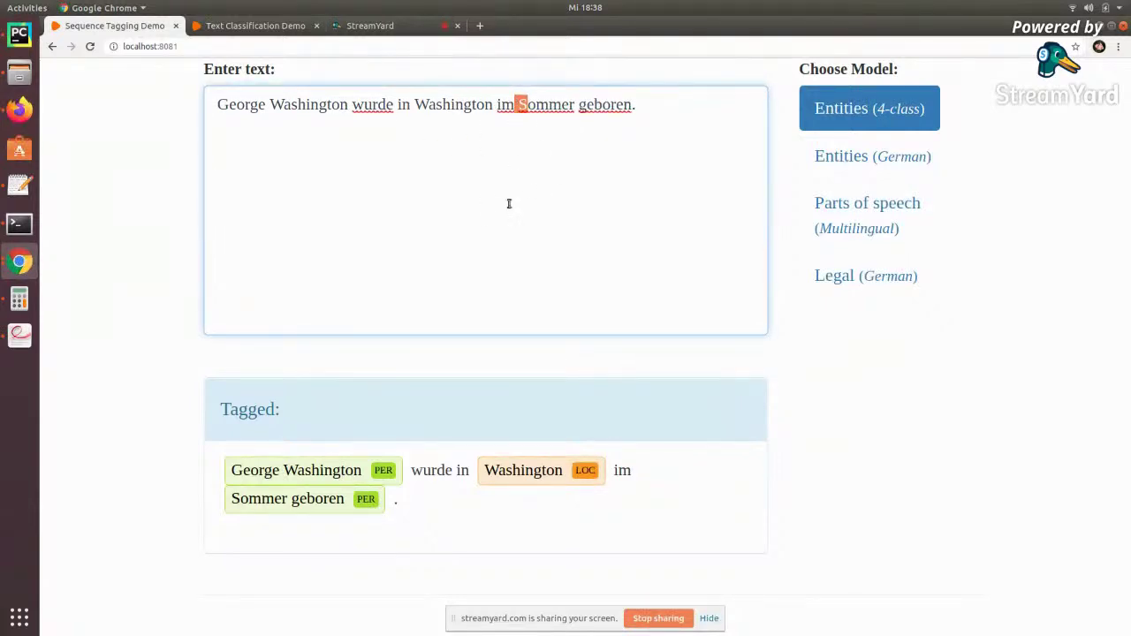
{"action": "key", "text": "End"}
{"action": "left_click_drag", "start_coordinate": [546, 104], "coordinate": [600, 103]}
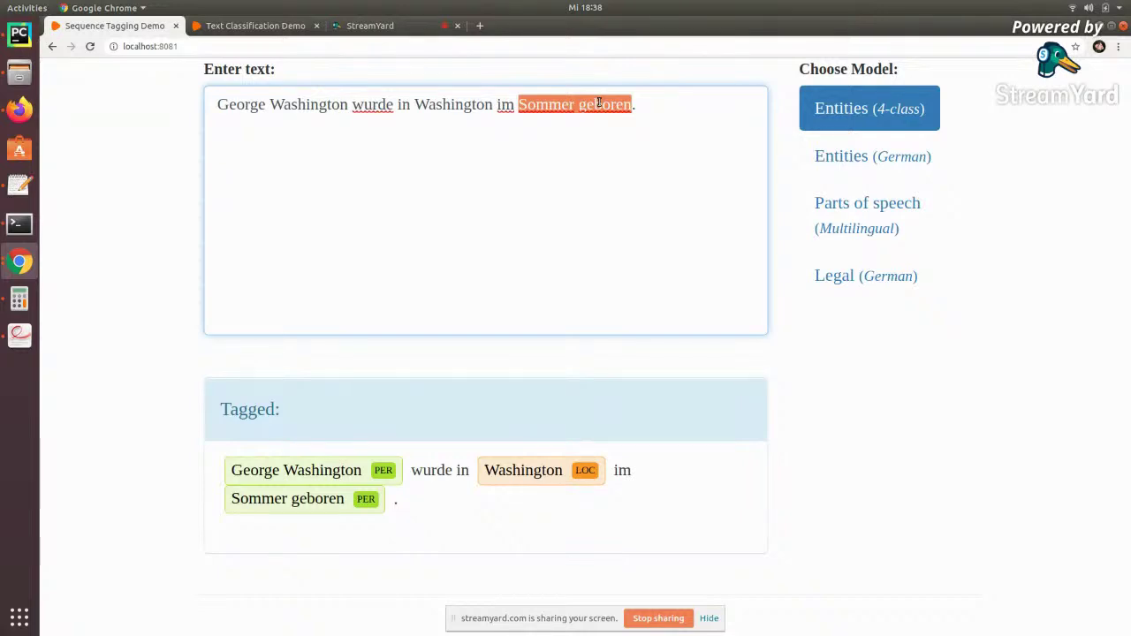
{"action": "left_click", "coordinate": [658, 115]}
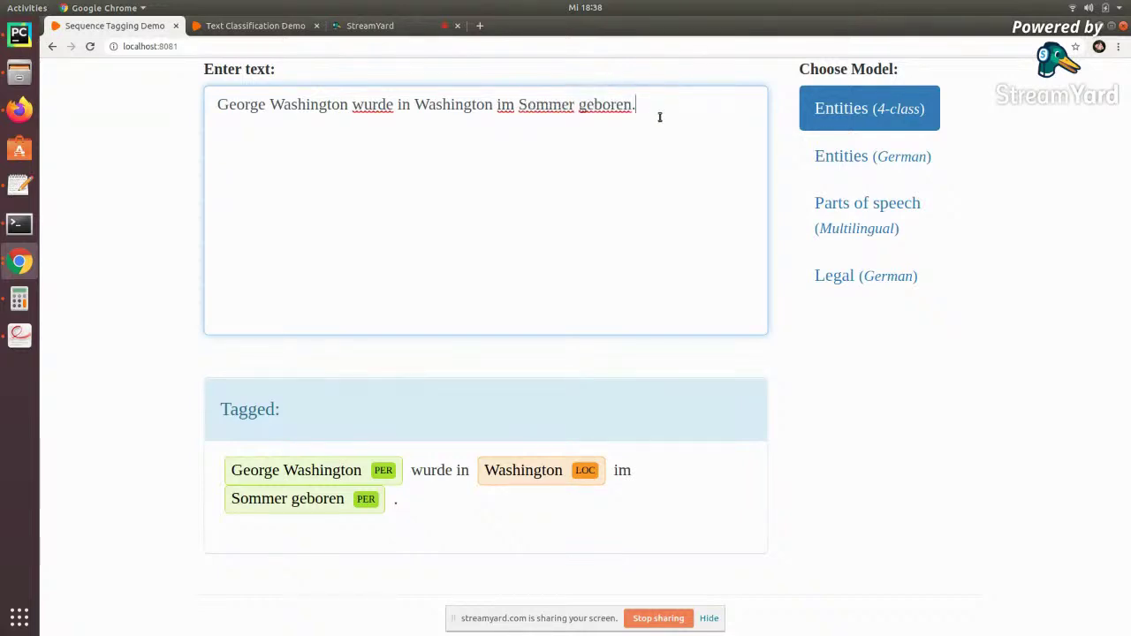
{"action": "left_click", "coordinate": [861, 152]}
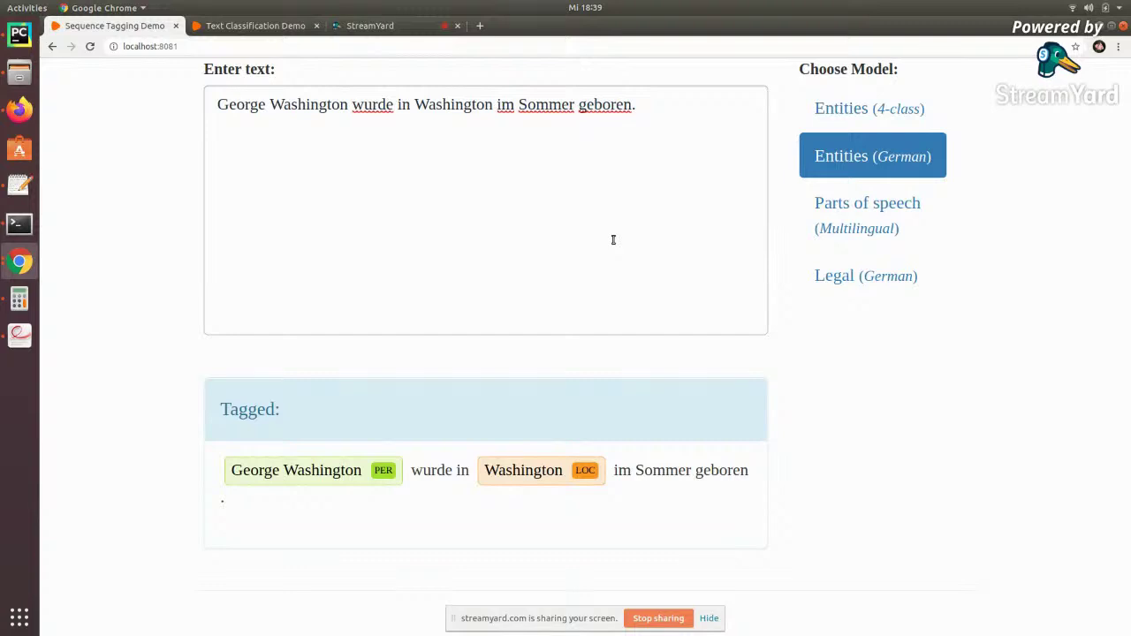
Step: Replace the input text with "George was born in Washington." and tag it with the Parts of speech (Multilingual) model
{"action": "left_click", "coordinate": [699, 177]}
{"action": "key", "text": "ctrl+a"}
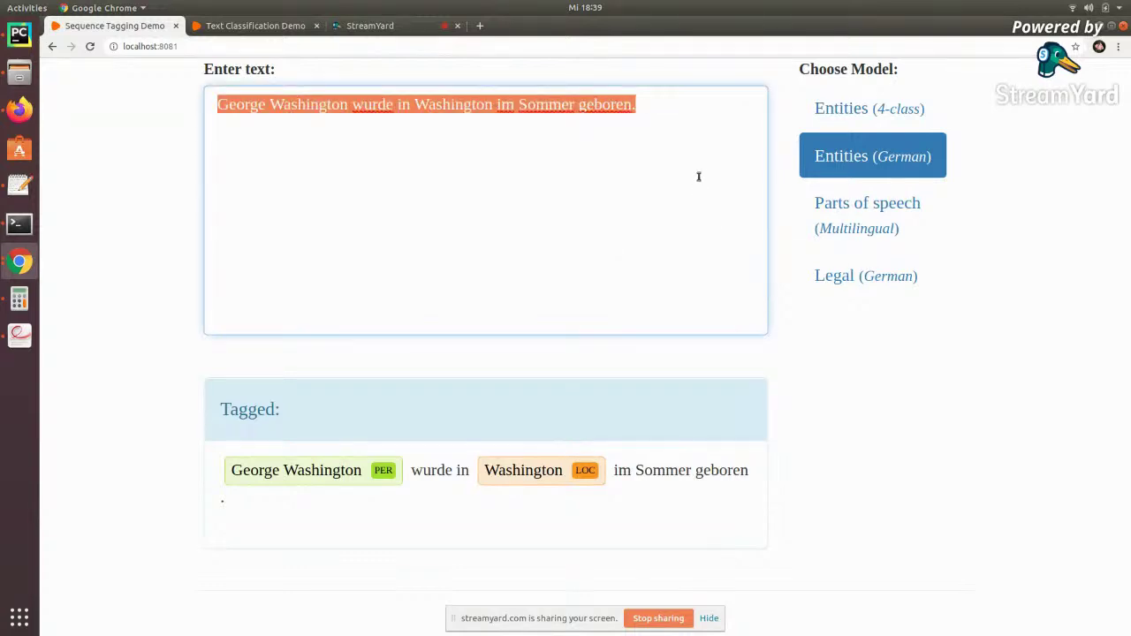
{"action": "type", "text": "George "}
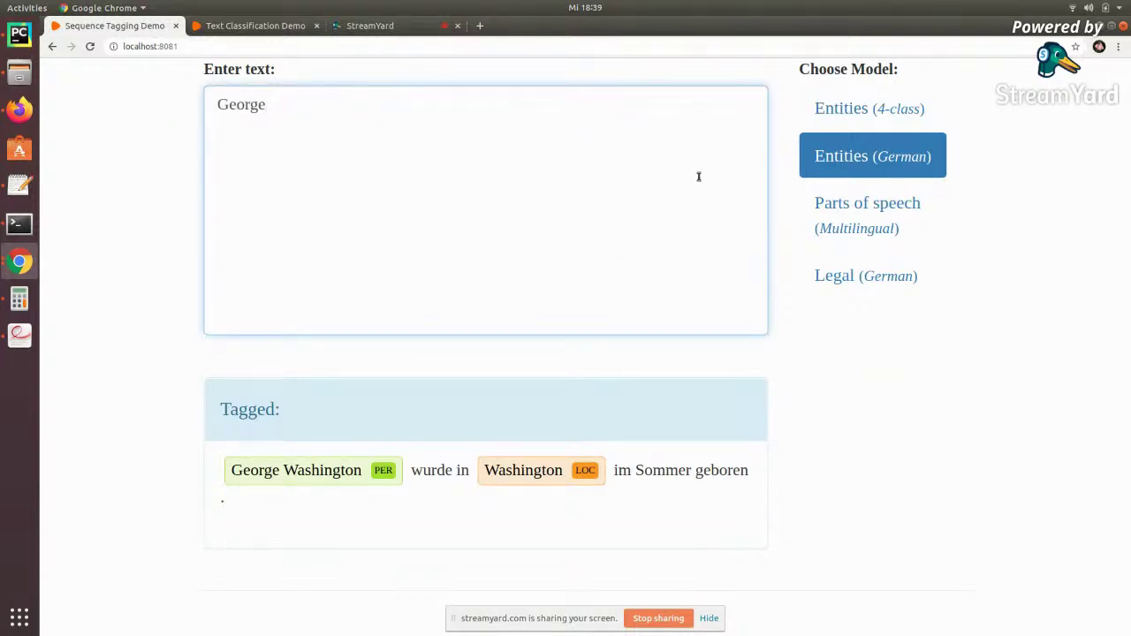
{"action": "type", "text": "was born in Washington."}
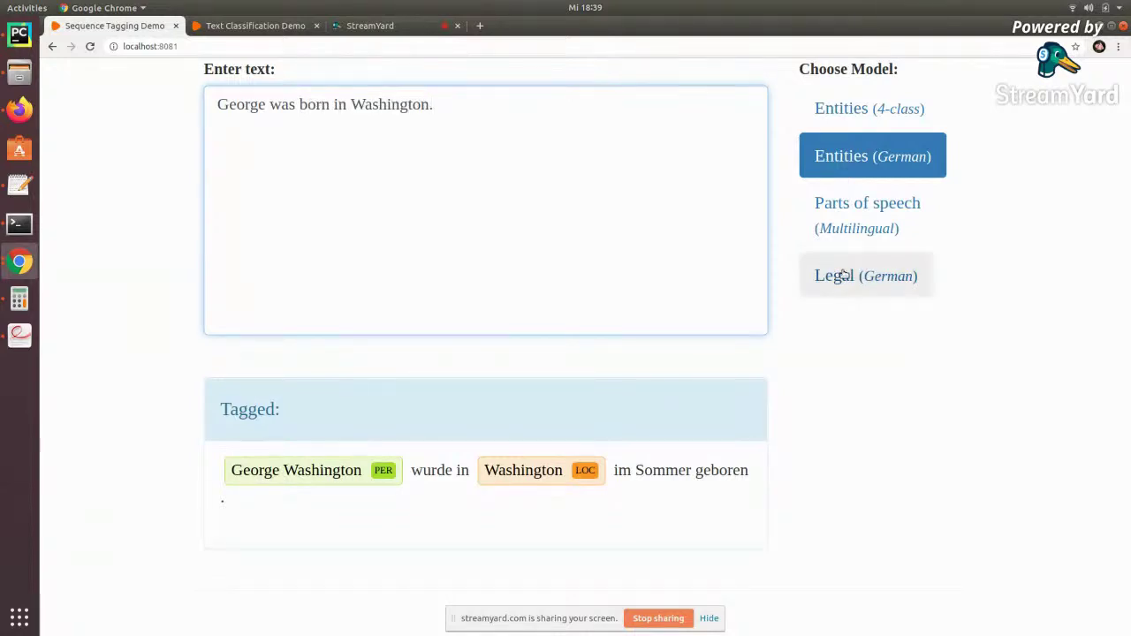
{"action": "left_click", "coordinate": [830, 220]}
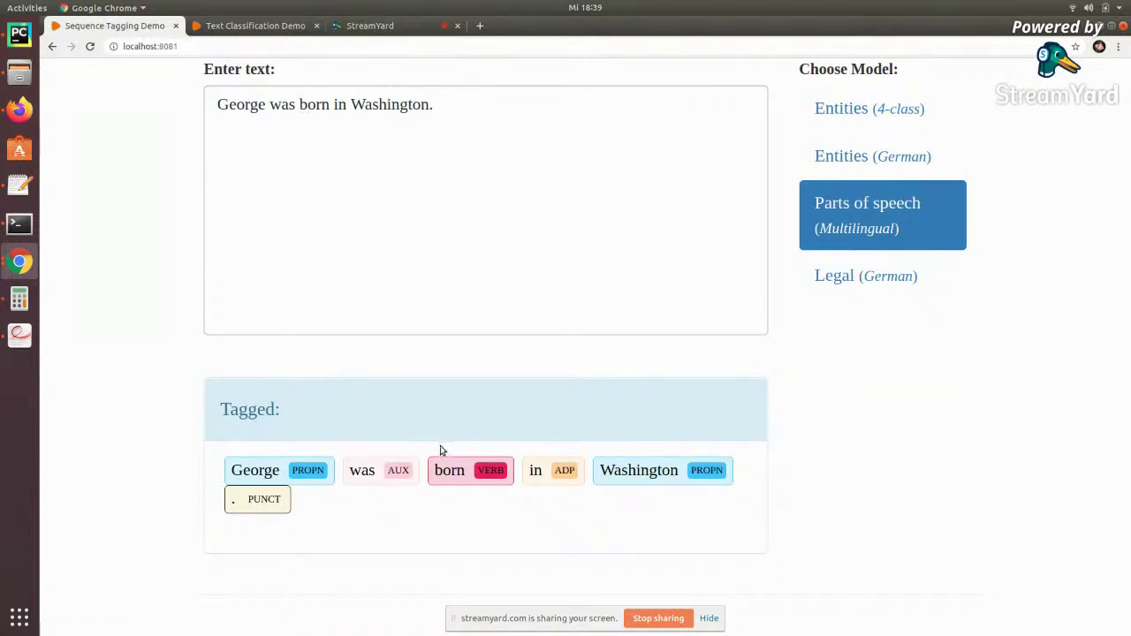
Step: Add the German sentence "George wurde in WAshington geboren." below the English one, separated by a blank line, and tag parts of speech
{"action": "left_click", "coordinate": [454, 99]}
{"action": "key", "text": "Return"}
{"action": "key", "text": "Return"}
{"action": "type", "text": "gr"}
{"action": "key", "text": "BackSpace"}
{"action": "key", "text": "BackSpace"}
{"action": "type", "text": "George"}
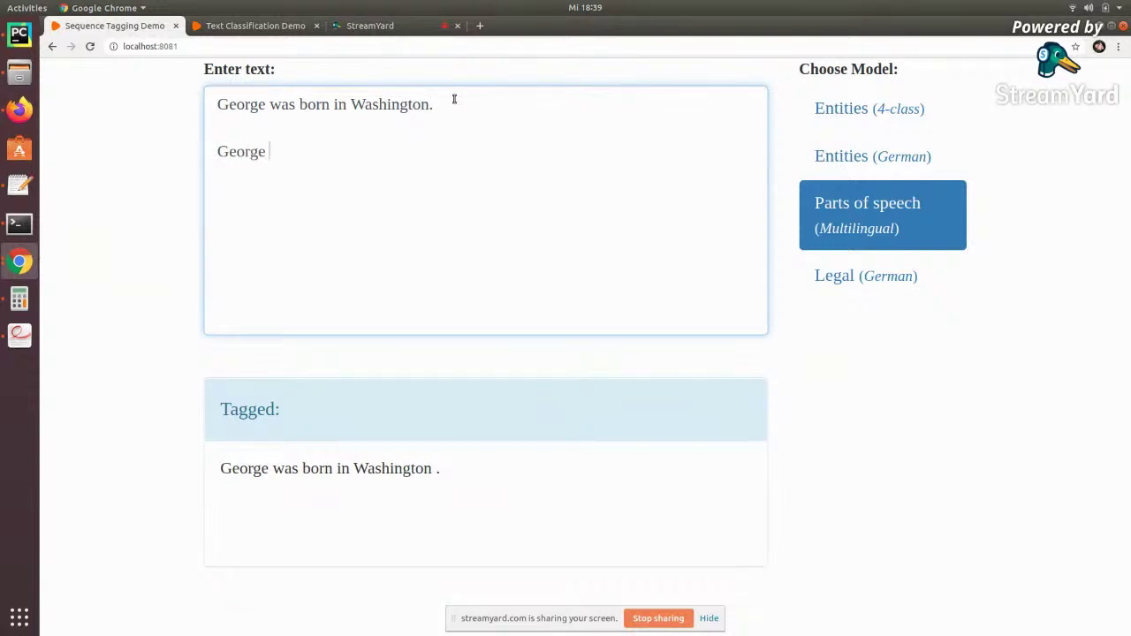
{"action": "type", "text": " wurde in WAshington "}
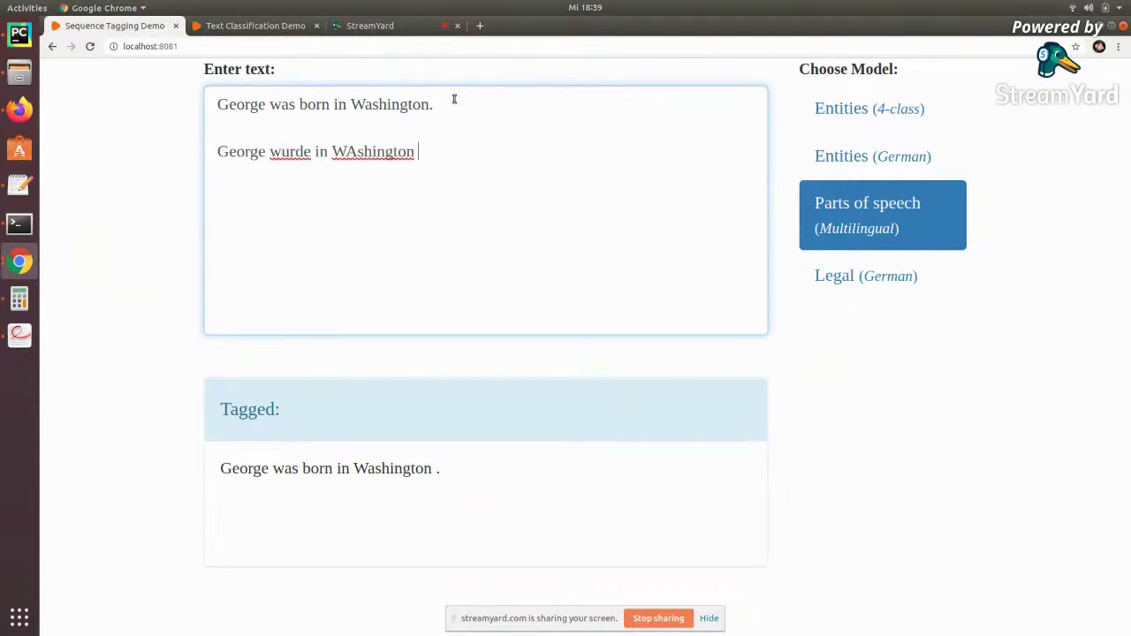
{"action": "type", "text": "geboren."}
{"action": "left_click", "coordinate": [856, 229]}
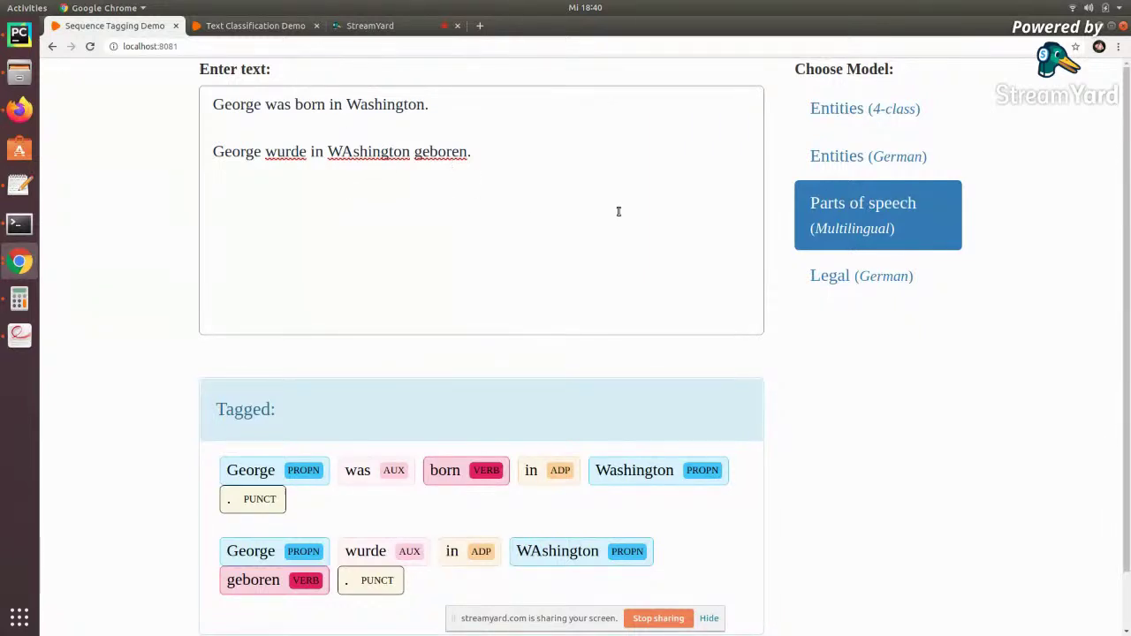
Step: Add a third sentence, "George a été neé a Washington.", after a blank line and rerun the multilingual parts-of-speech tagging
{"action": "scroll", "coordinate": [620, 216], "scroll_direction": "down", "scroll_amount": 1}
{"action": "scroll", "coordinate": [621, 216], "scroll_direction": "up", "scroll_amount": 1}
{"action": "left_click", "coordinate": [562, 158]}
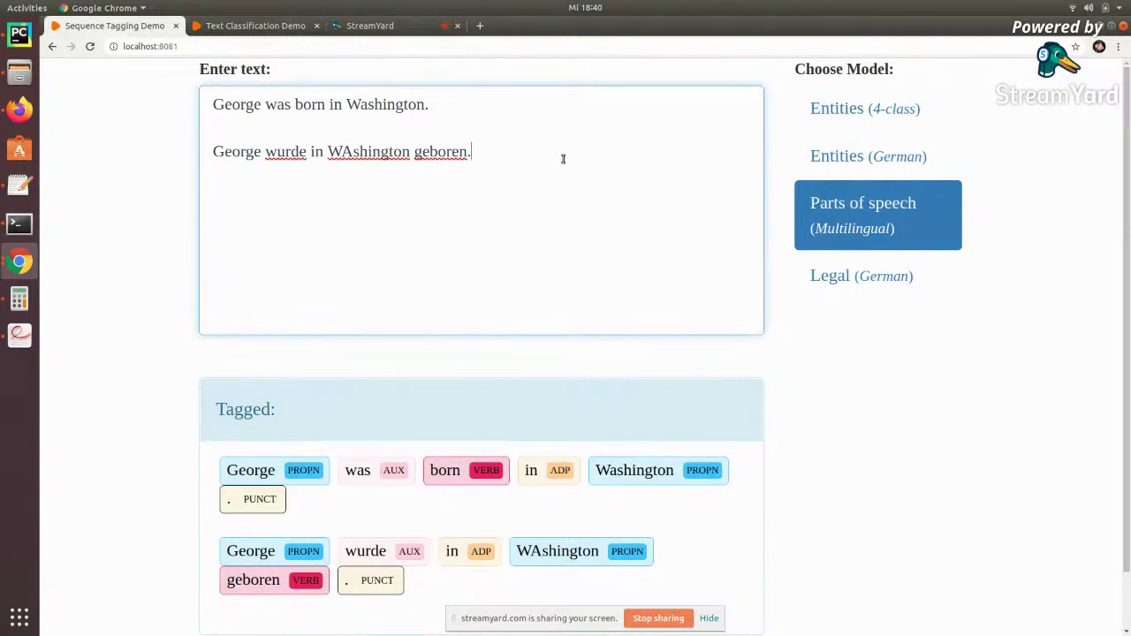
{"action": "key", "text": "Return"}
{"action": "key", "text": "Return"}
{"action": "type", "text": "George "}
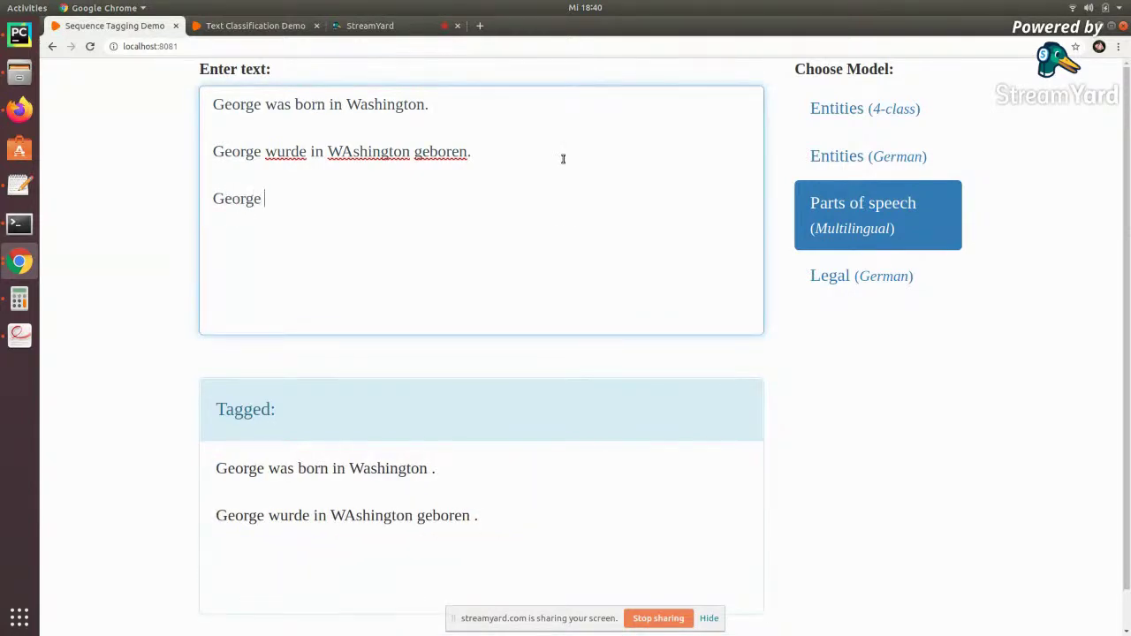
{"action": "type", "text": "a été neé a Washington."}
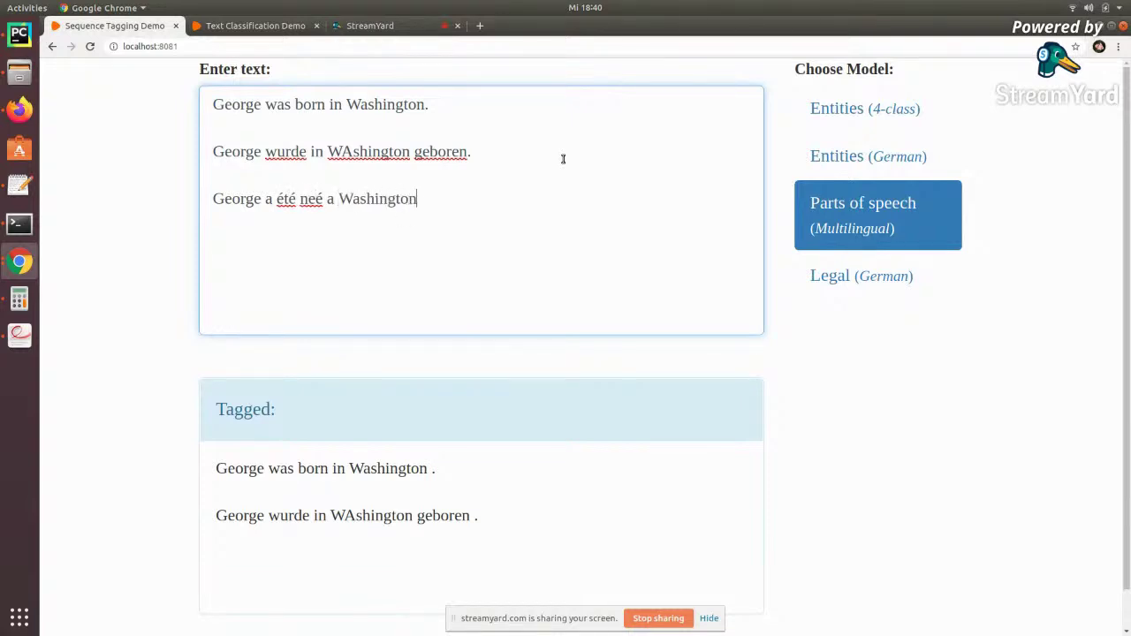
{"action": "left_click", "coordinate": [832, 216]}
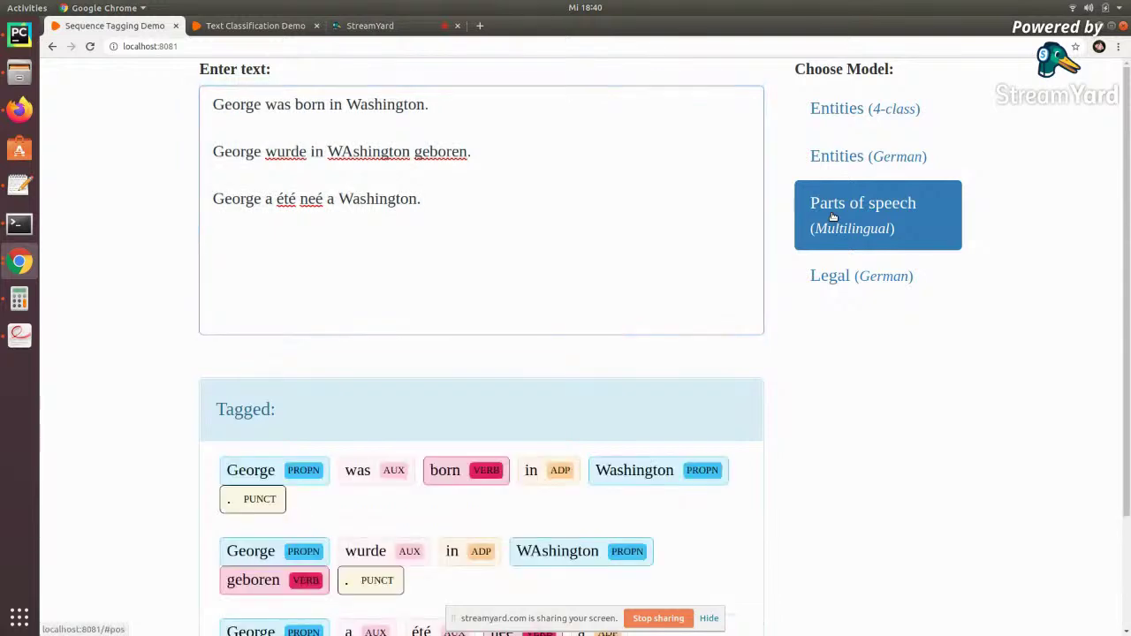
Step: Compare the tags of "neé", "geboren" and "born" across the three tagged sentences
{"action": "scroll", "coordinate": [404, 260], "scroll_direction": "down", "scroll_amount": 3}
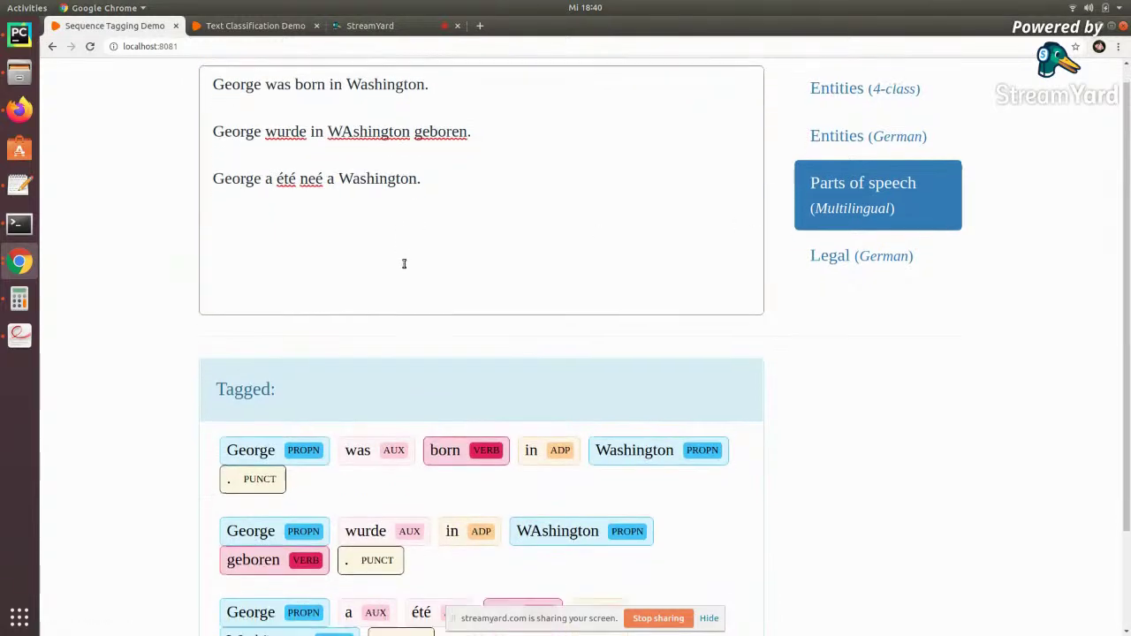
{"action": "double_click", "coordinate": [500, 510]}
{"action": "double_click", "coordinate": [256, 456]}
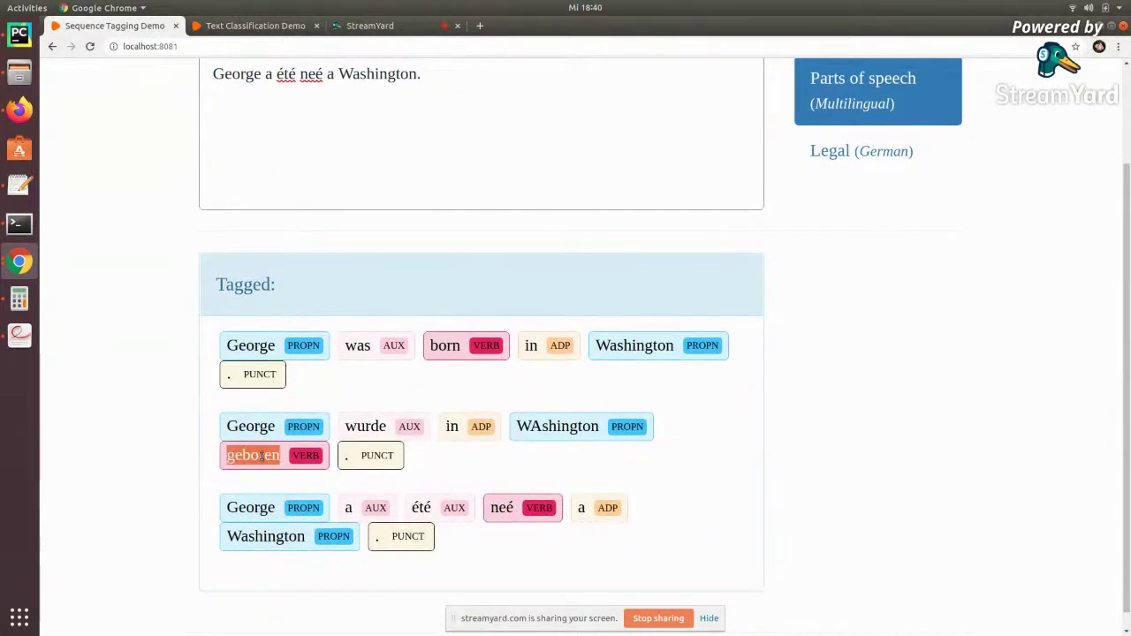
{"action": "double_click", "coordinate": [446, 345]}
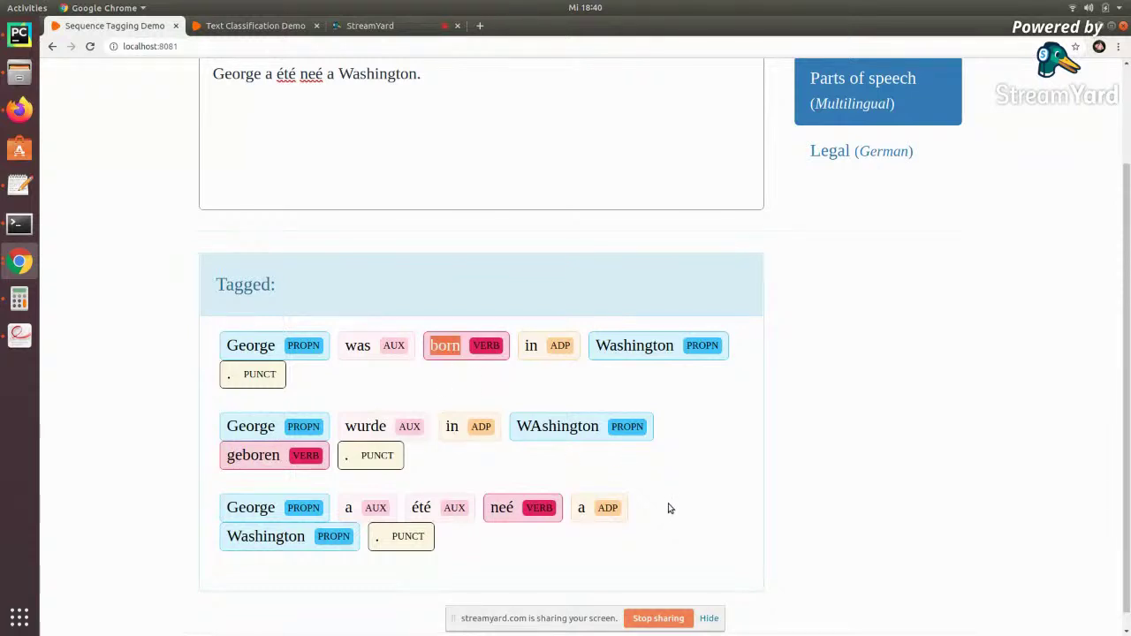
{"action": "scroll", "coordinate": [669, 509], "scroll_direction": "up", "scroll_amount": 2}
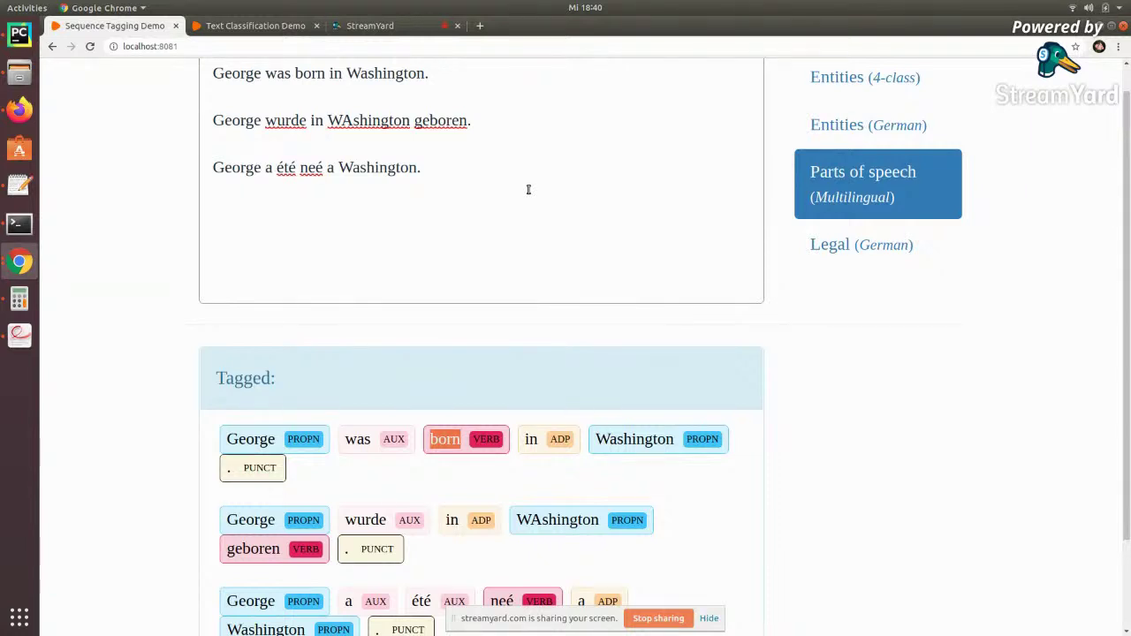
{"action": "scroll", "coordinate": [529, 190], "scroll_direction": "up", "scroll_amount": 1}
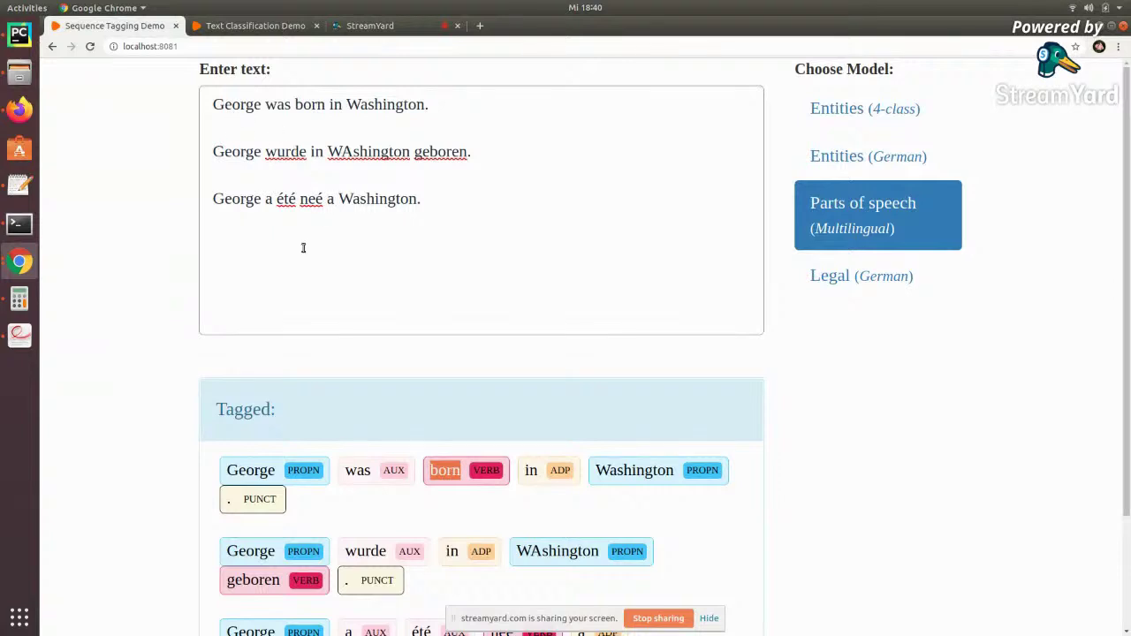
{"action": "left_click", "coordinate": [454, 188]}
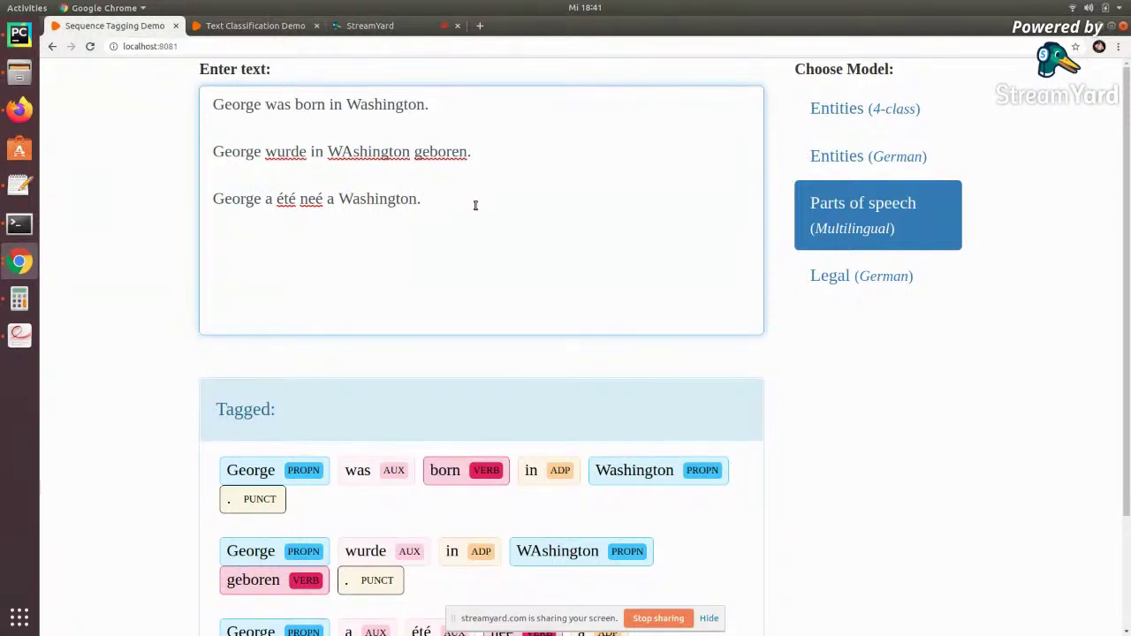
{"action": "scroll", "coordinate": [348, 300], "scroll_direction": "down", "scroll_amount": 3}
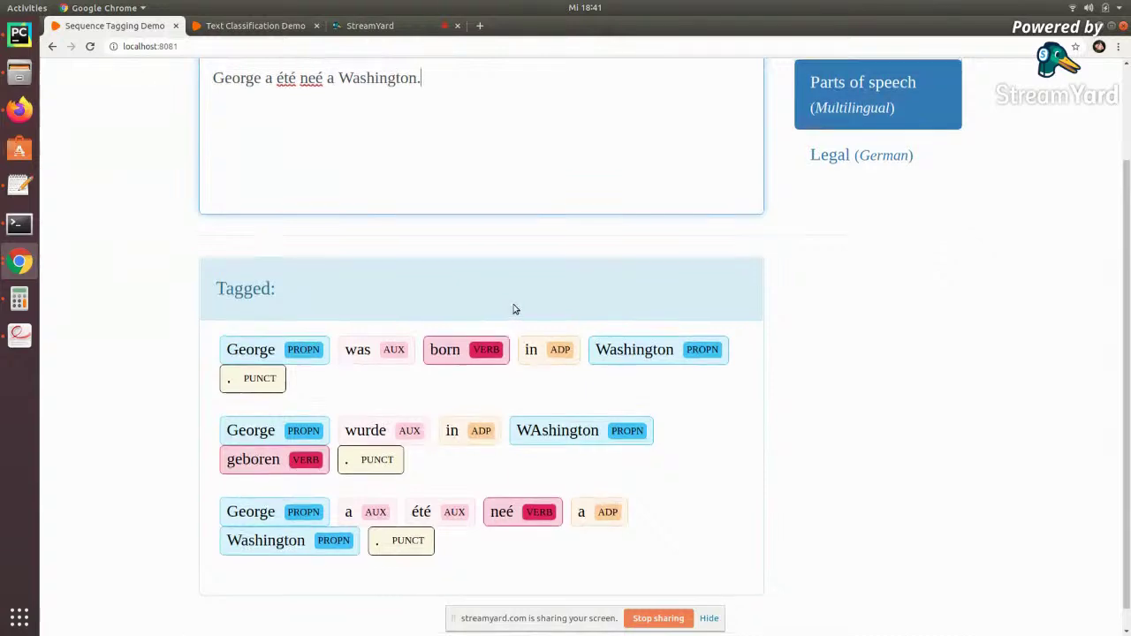
{"action": "scroll", "coordinate": [512, 308], "scroll_direction": "up", "scroll_amount": 3}
Step: Switch to the "One Model, Many Languages" slide in GIRM.pdf, and return to the Sequence Tagging Demo in Chrome
{"action": "left_click", "coordinate": [232, 329]}
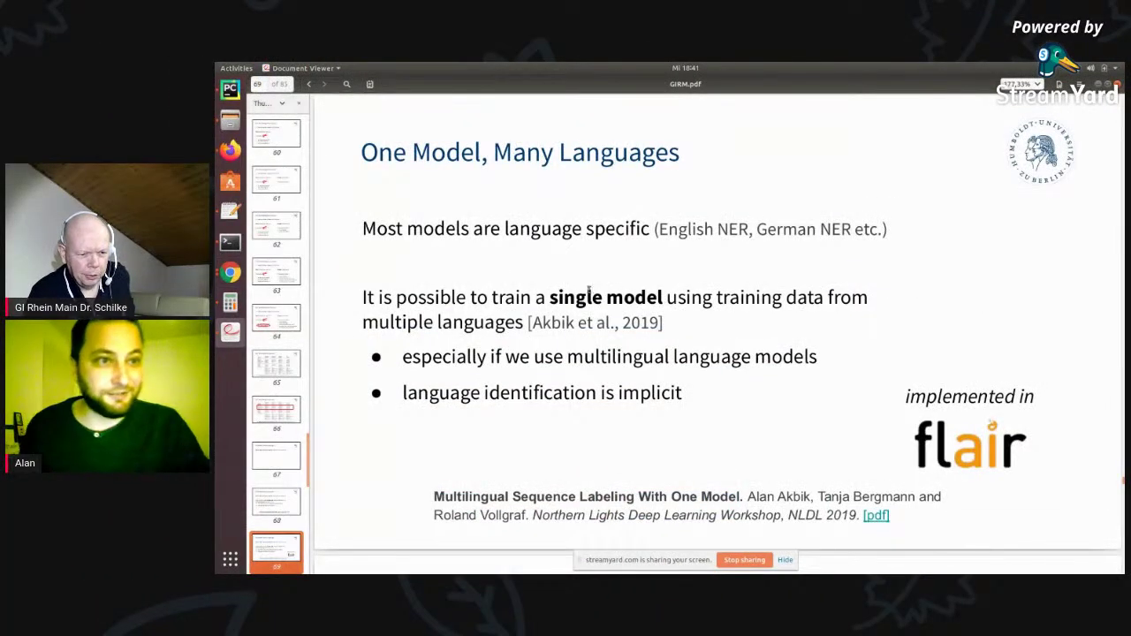
{"action": "left_click", "coordinate": [230, 272]}
{"action": "left_click", "coordinate": [299, 233]}
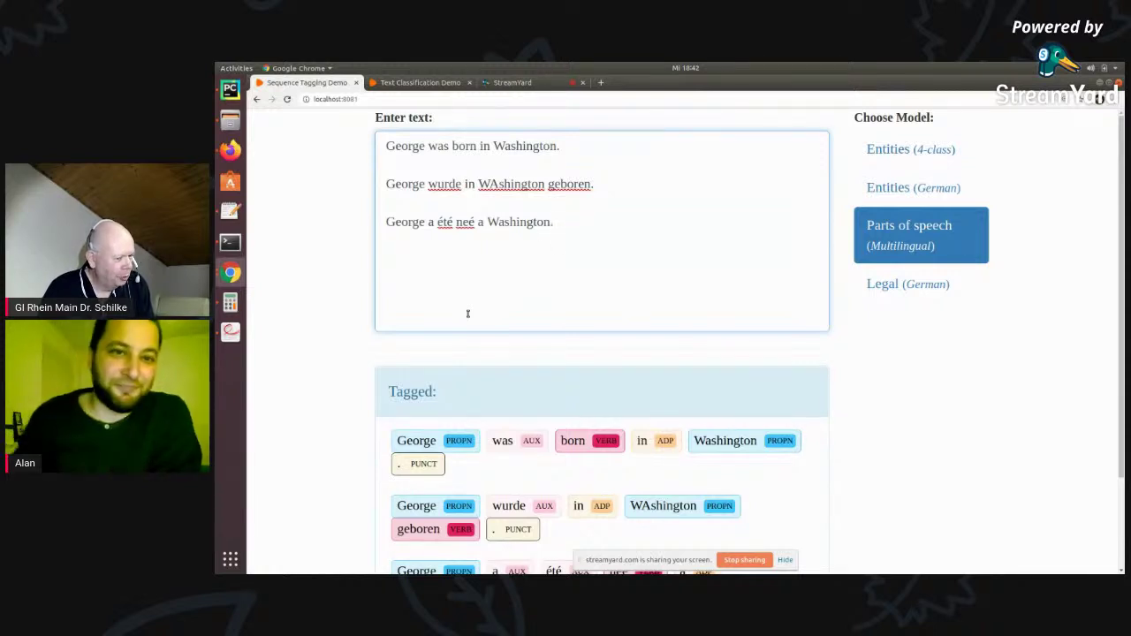
Step: Insert "im Sommer" after "wurde" in the German sentence and highlight the word "im"
{"action": "left_click", "coordinate": [462, 184]}
{"action": "type", "text": "im So"}
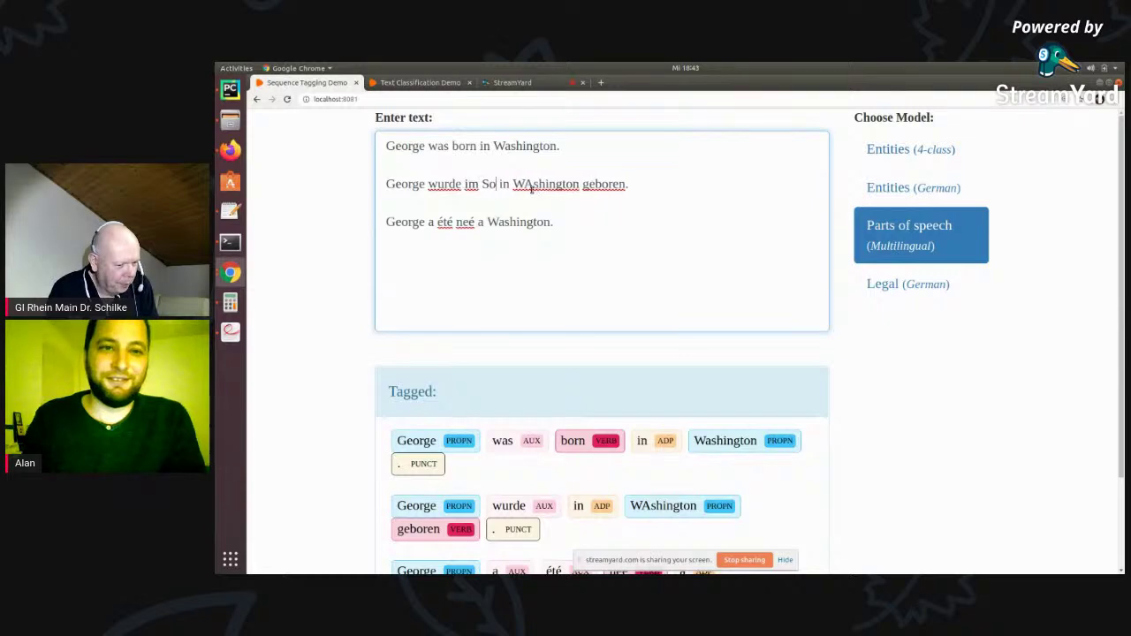
{"action": "type", "text": "mmer"}
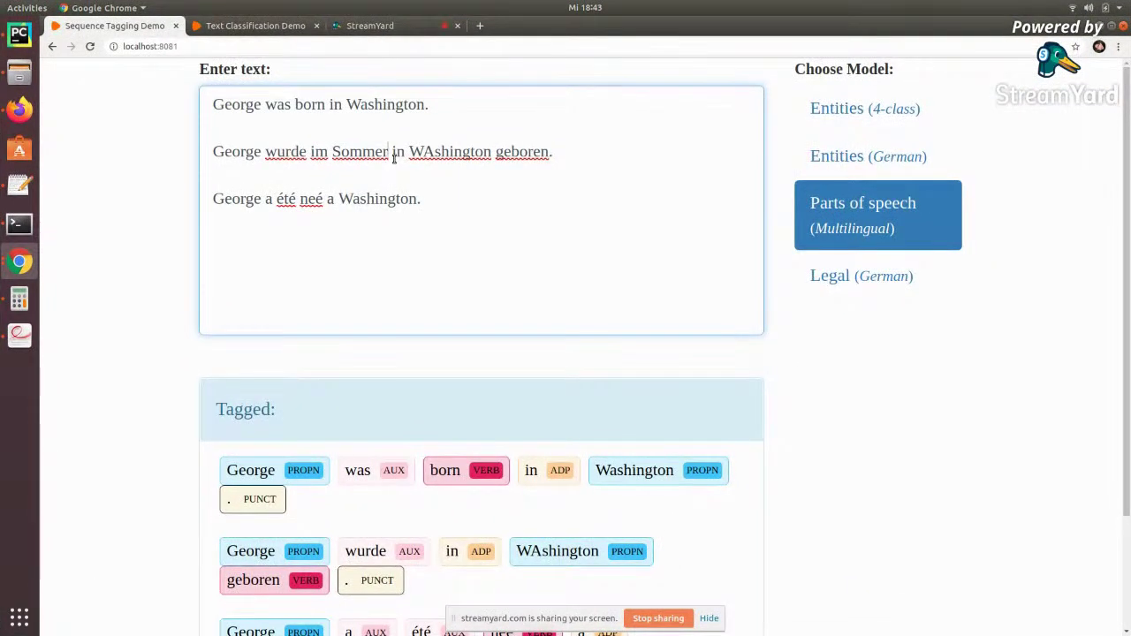
{"action": "double_click", "coordinate": [319, 152]}
Step: Delete the French and English sentences and tag the remaining German sentence with Entities (German)
{"action": "left_click_drag", "start_coordinate": [447, 207], "coordinate": [430, 168]}
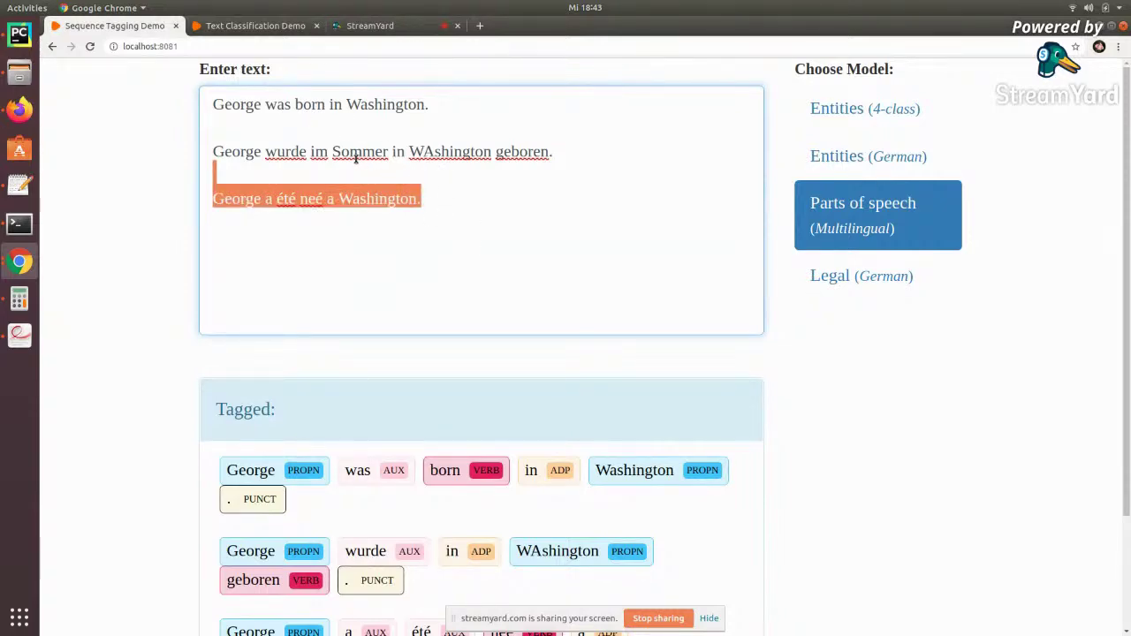
{"action": "key", "text": "BackSpace"}
{"action": "triple_click", "coordinate": [335, 105]}
{"action": "key", "text": "BackSpace"}
{"action": "key", "text": "Delete"}
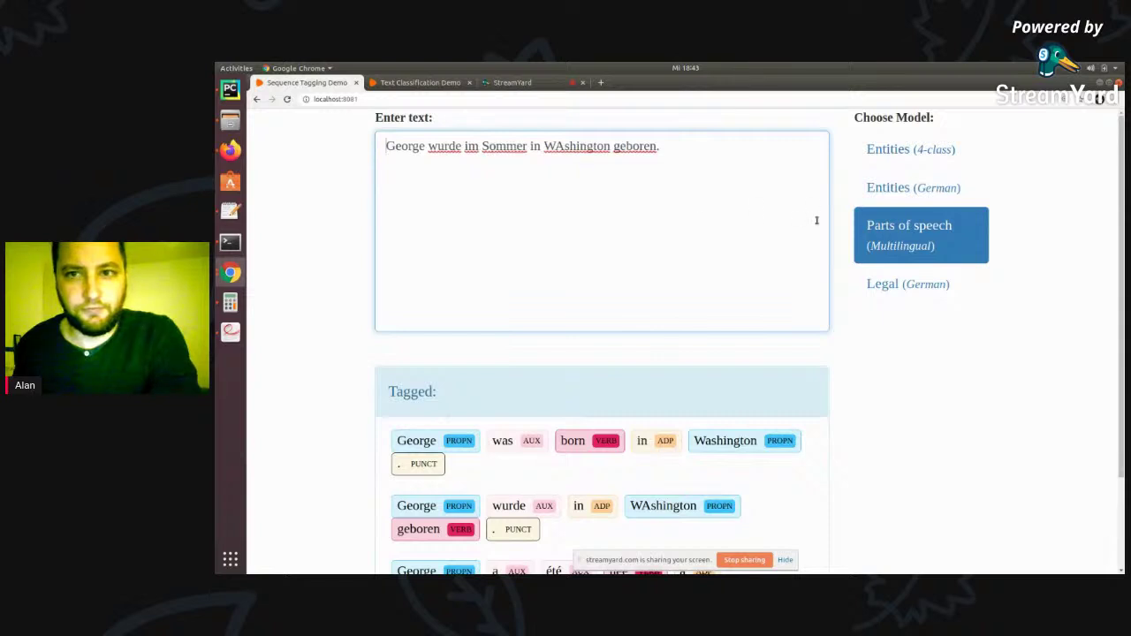
{"action": "left_click", "coordinate": [884, 187]}
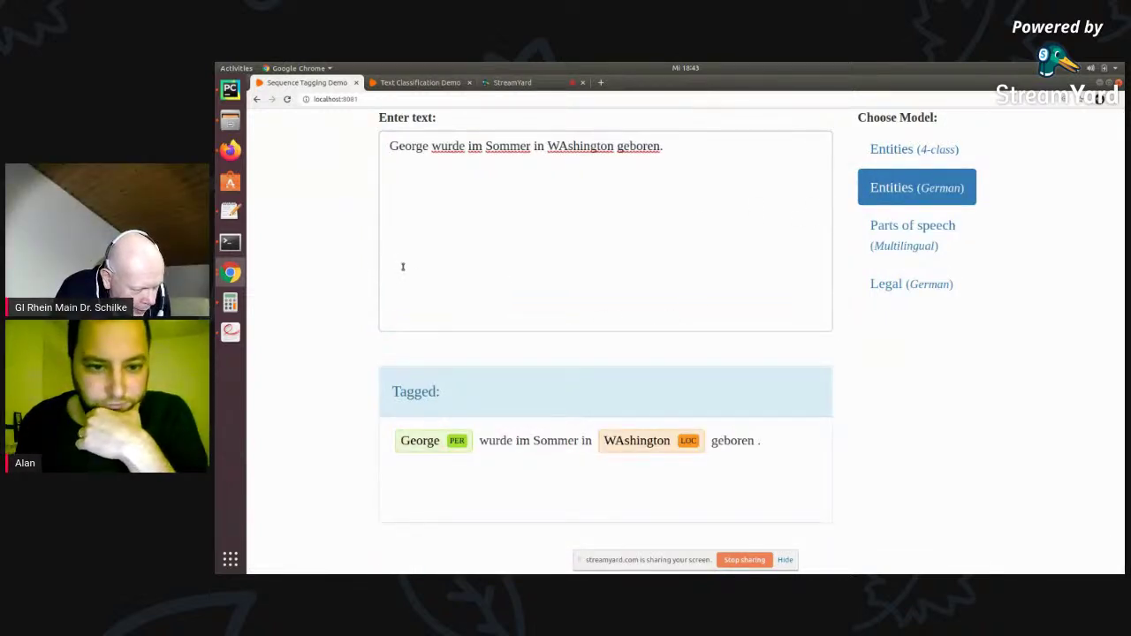
Step: Move "im Sommer" between "WAshington" and "geboren" and retag the sentence with Entities (German)
{"action": "left_click_drag", "start_coordinate": [469, 145], "coordinate": [532, 147]}
{"action": "key", "text": "ctrl+c"}
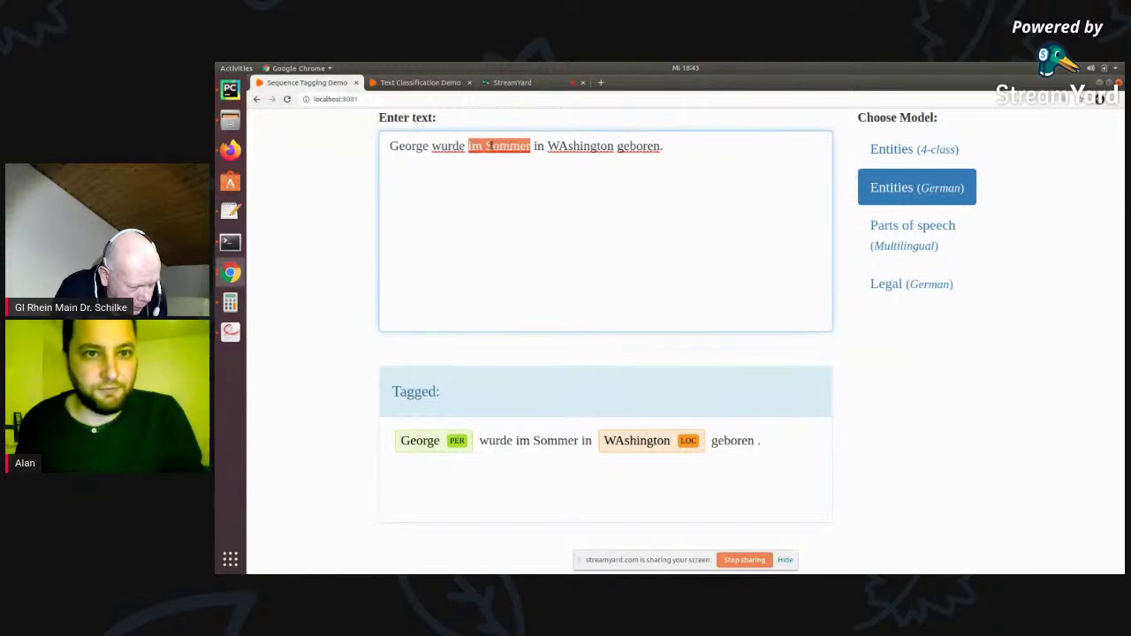
{"action": "key", "text": "Delete"}
{"action": "left_click", "coordinate": [558, 147]}
{"action": "key", "text": "ctrl+v"}
{"action": "left_click", "coordinate": [880, 187]}
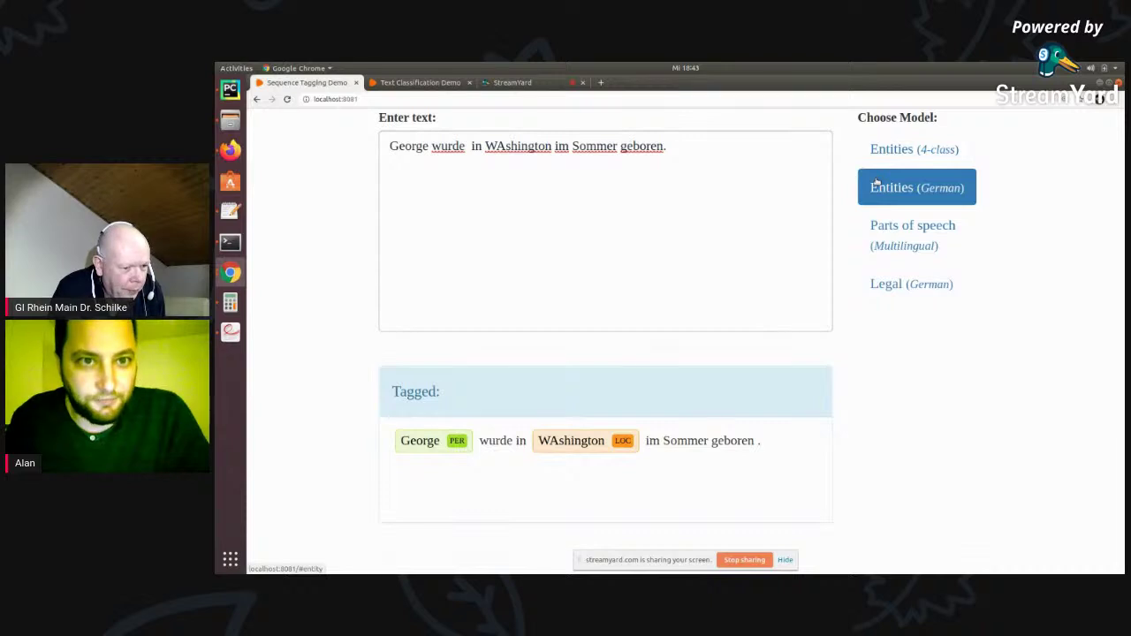
Step: Move "im Sommer" between "wurde" and "in WAshington" and retag the German sentence with Entities (German)
{"action": "double_click", "coordinate": [560, 146]}
{"action": "left_click_drag", "start_coordinate": [560, 146], "coordinate": [584, 146]}
{"action": "key", "text": "ctrl+c"}
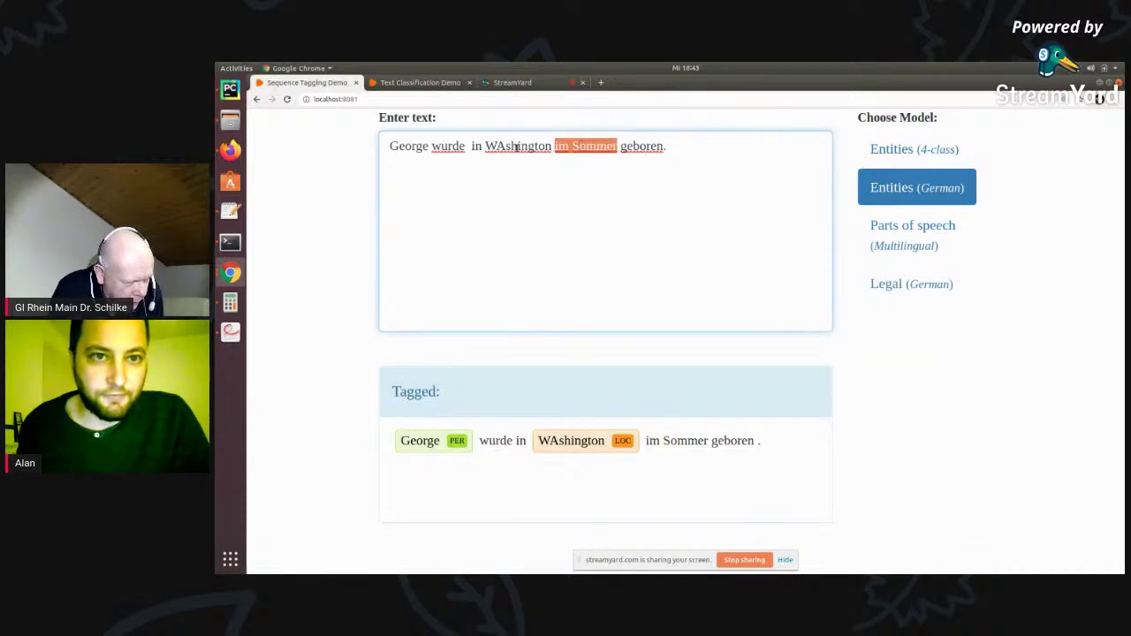
{"action": "key", "text": "BackSpace"}
{"action": "left_click", "coordinate": [469, 146]}
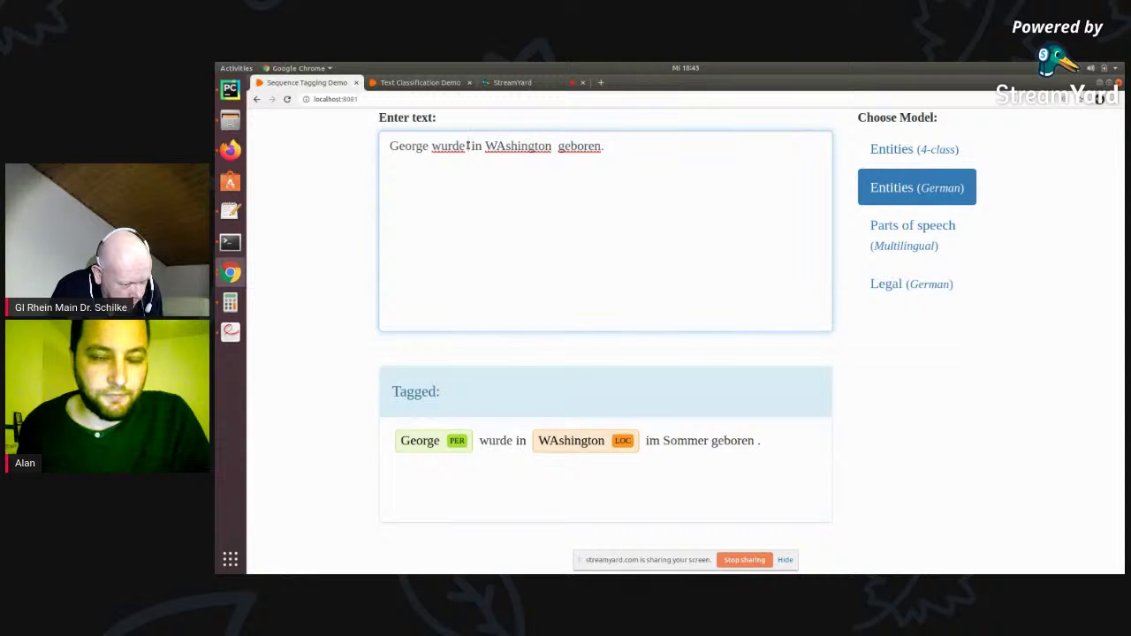
{"action": "key", "text": "ctrl+v"}
{"action": "left_click", "coordinate": [896, 187]}
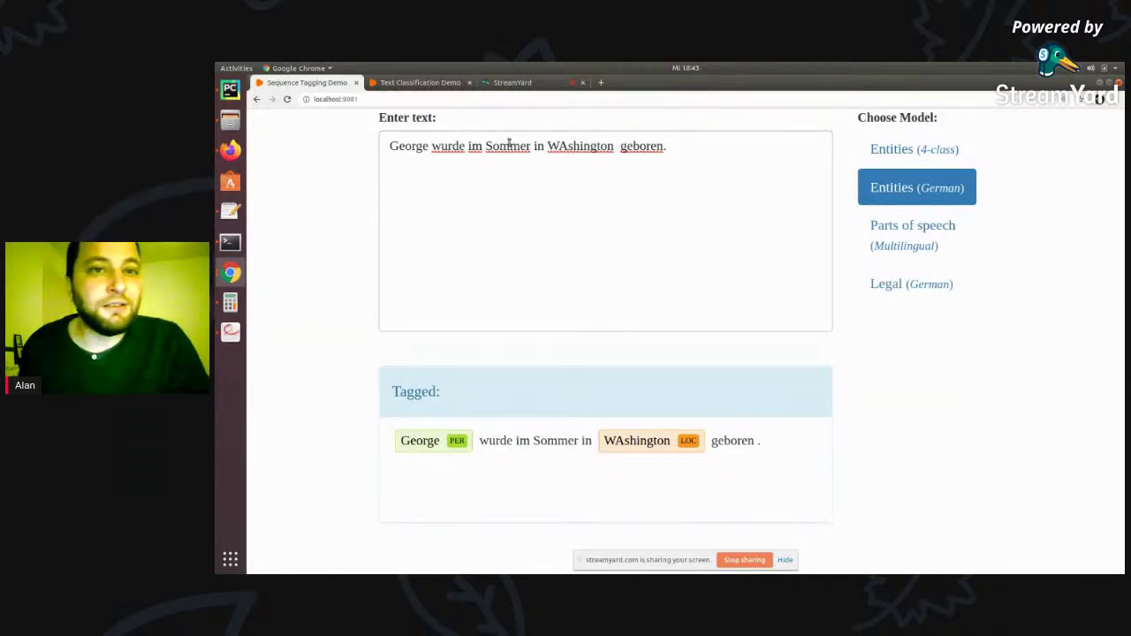
Step: Misspell the sentence by inserting "asd" inside "WAshington", "geboren" and "George", making "WAshasdngton", "geboasdren" and "Geoasdrge", and retag it with Entities (German)
{"action": "left_click", "coordinate": [585, 145]}
{"action": "type", "text": "asd"}
{"action": "left_click", "coordinate": [658, 146]}
{"action": "type", "text": "asd"}
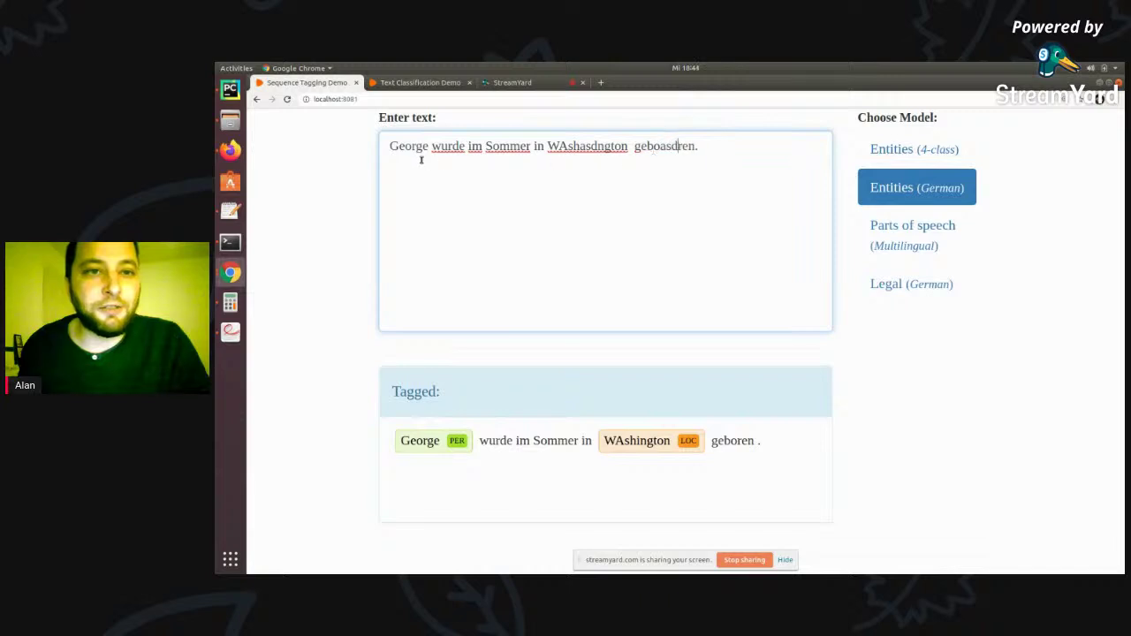
{"action": "left_click", "coordinate": [409, 146]}
{"action": "type", "text": "asd"}
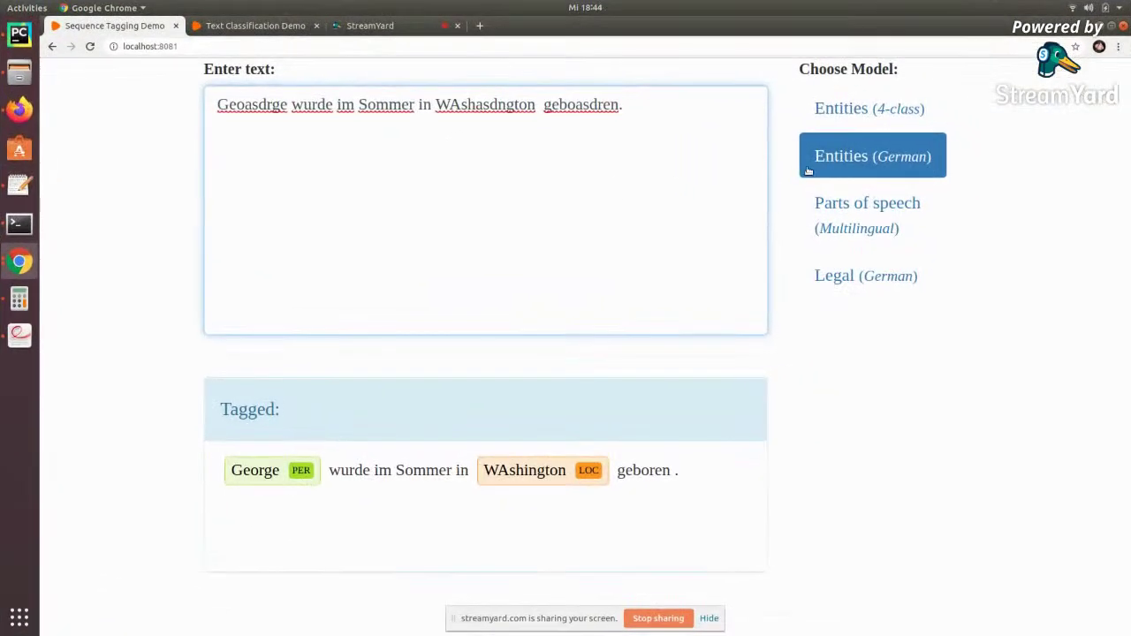
{"action": "left_click", "coordinate": [855, 211]}
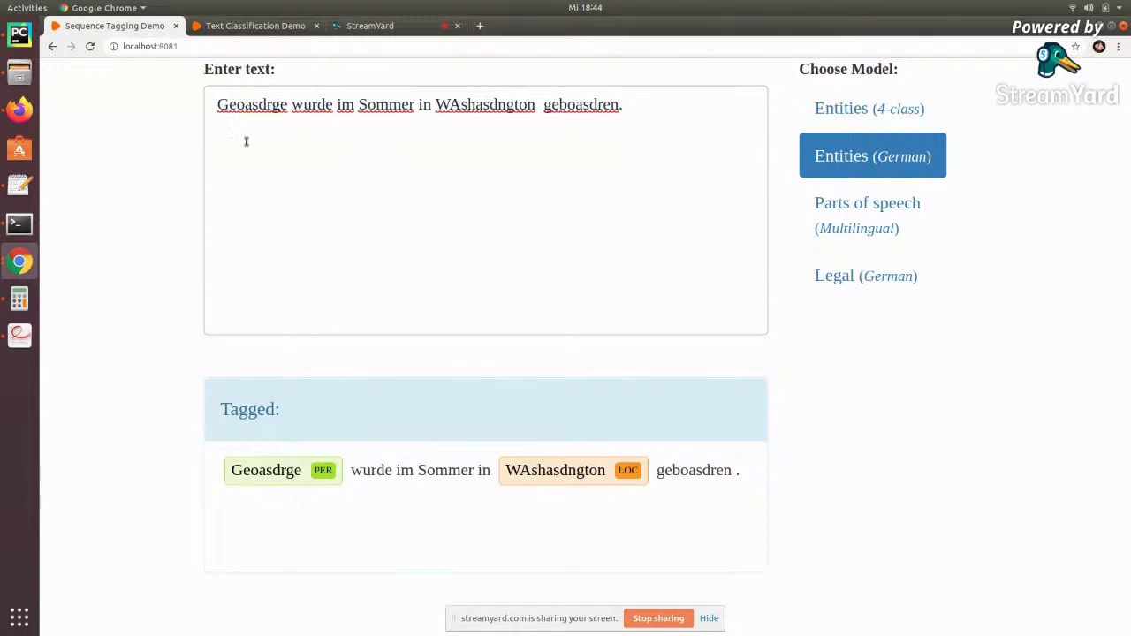
Step: Highlight the inserted "s" in "Geoasdrge", and switch to GIRM.pdf in Document Viewer and back to the Sequence Tagging Demo in Chrome
{"action": "left_click_drag", "start_coordinate": [245, 106], "coordinate": [252, 106]}
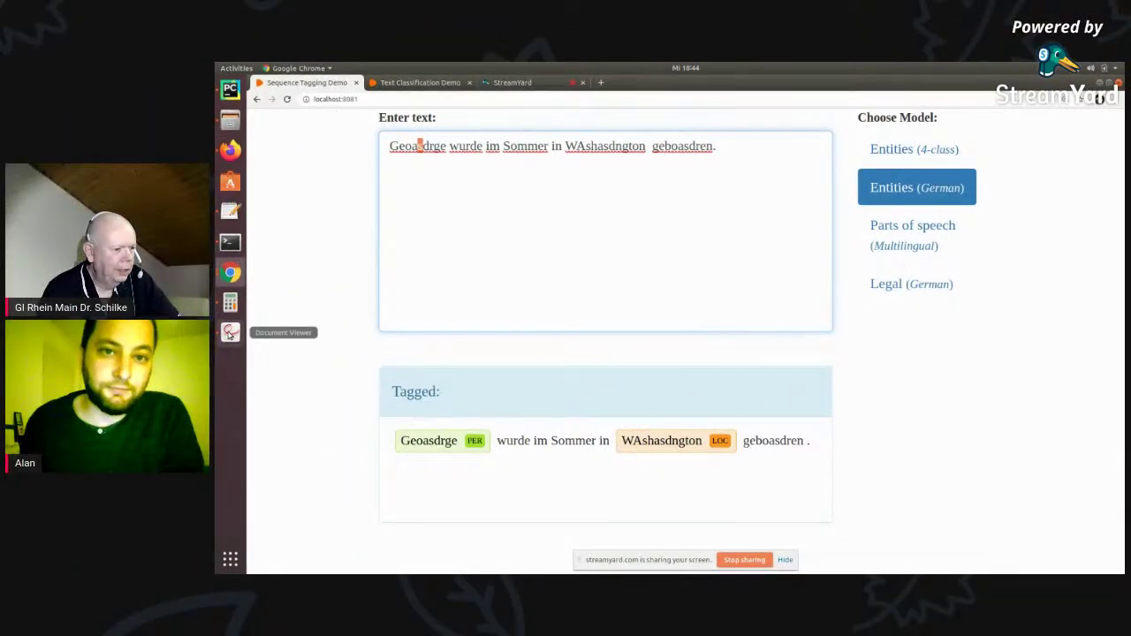
{"action": "left_click", "coordinate": [230, 334]}
{"action": "left_click", "coordinate": [230, 273]}
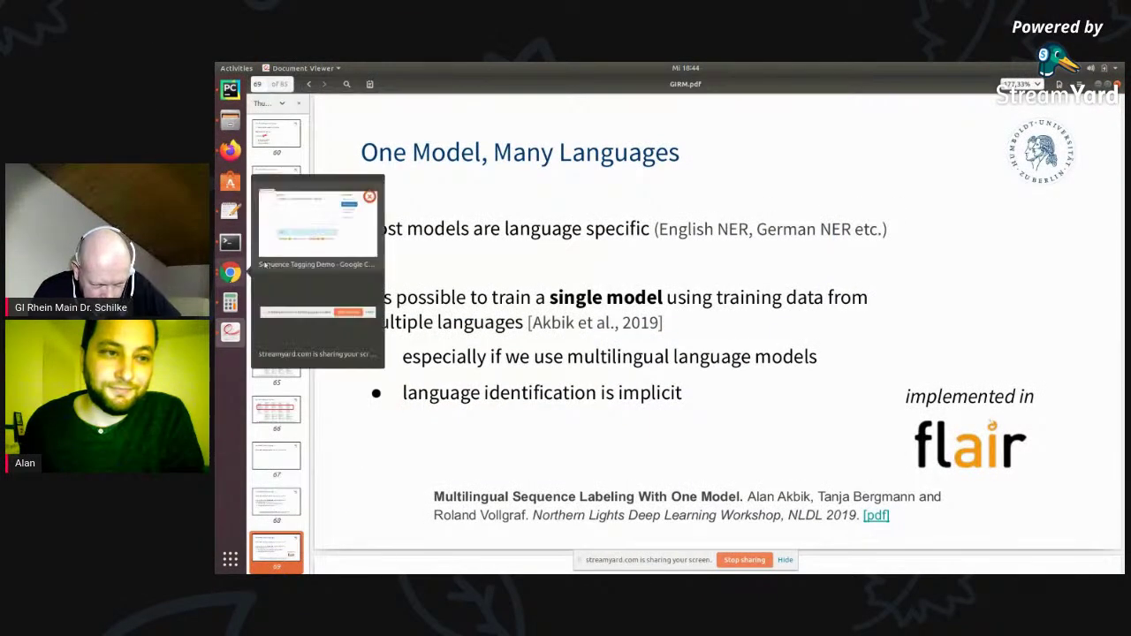
{"action": "left_click", "coordinate": [295, 239]}
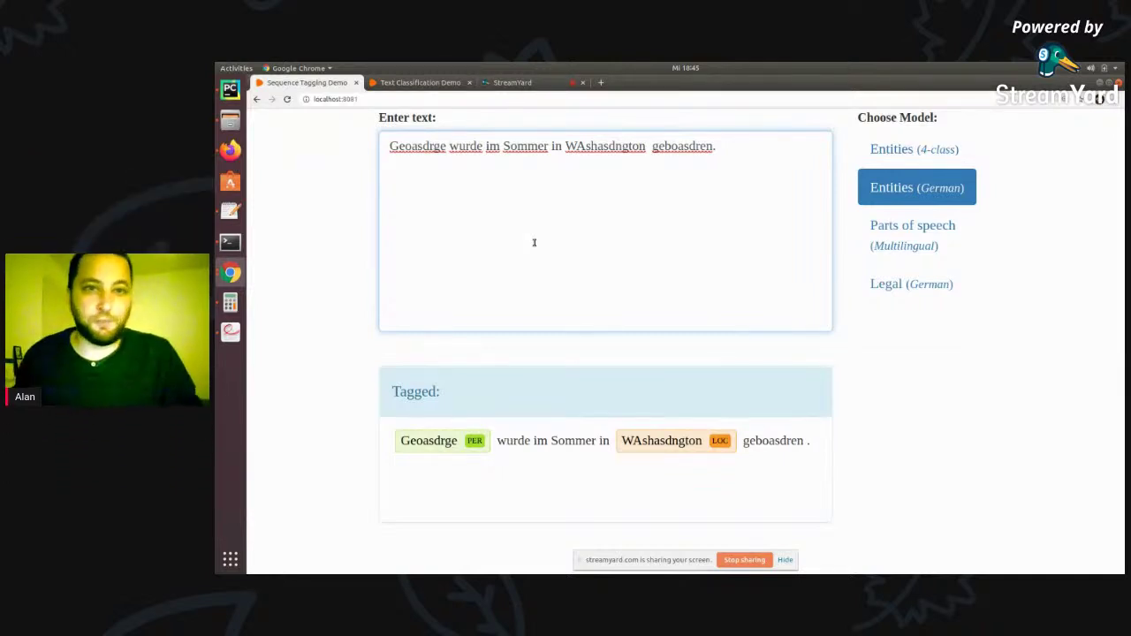
Step: Switch to GIRM.pdf in Document Viewer, present it full screen and advance to the "NLP Task: Named Entity Recognition - Domains" slide
{"action": "left_click", "coordinate": [230, 335]}
{"action": "key", "text": "F5"}
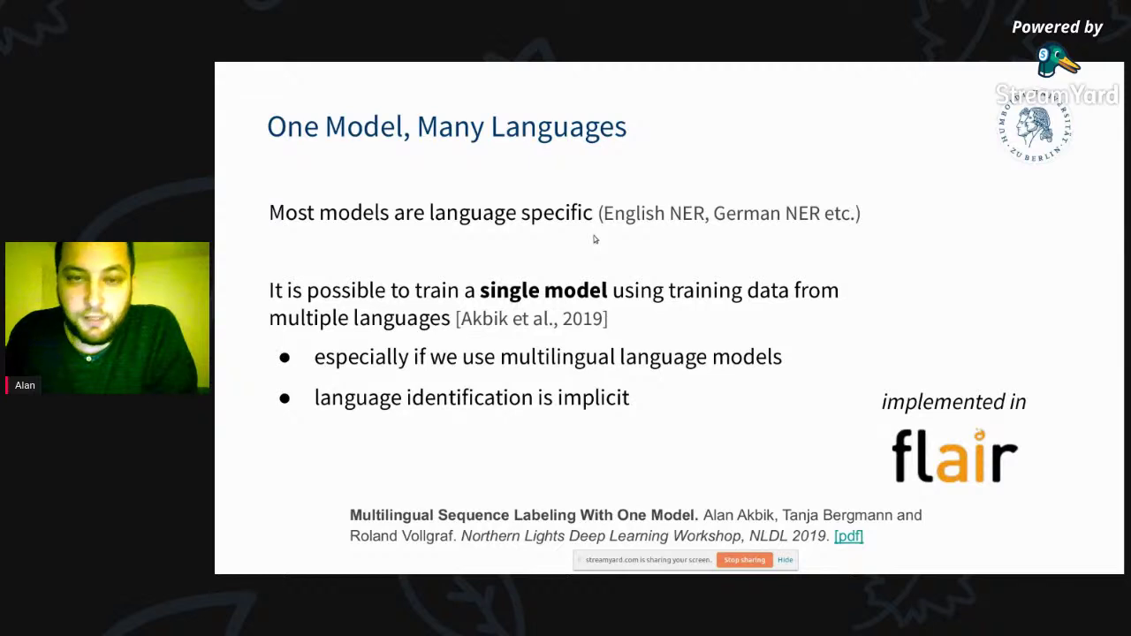
{"action": "key", "text": "Right"}
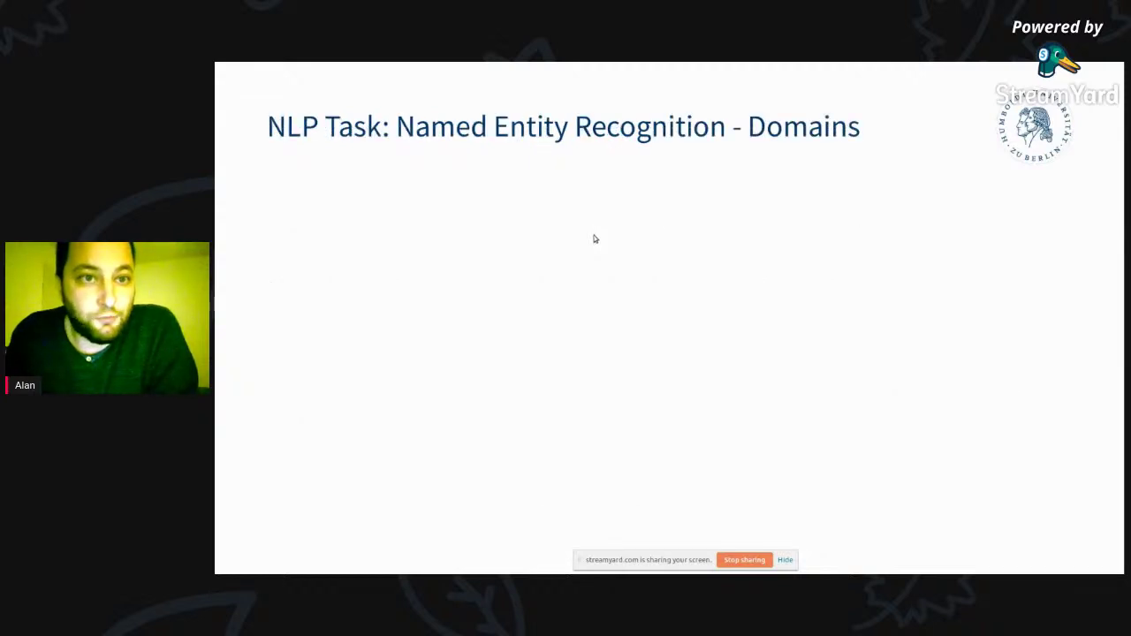